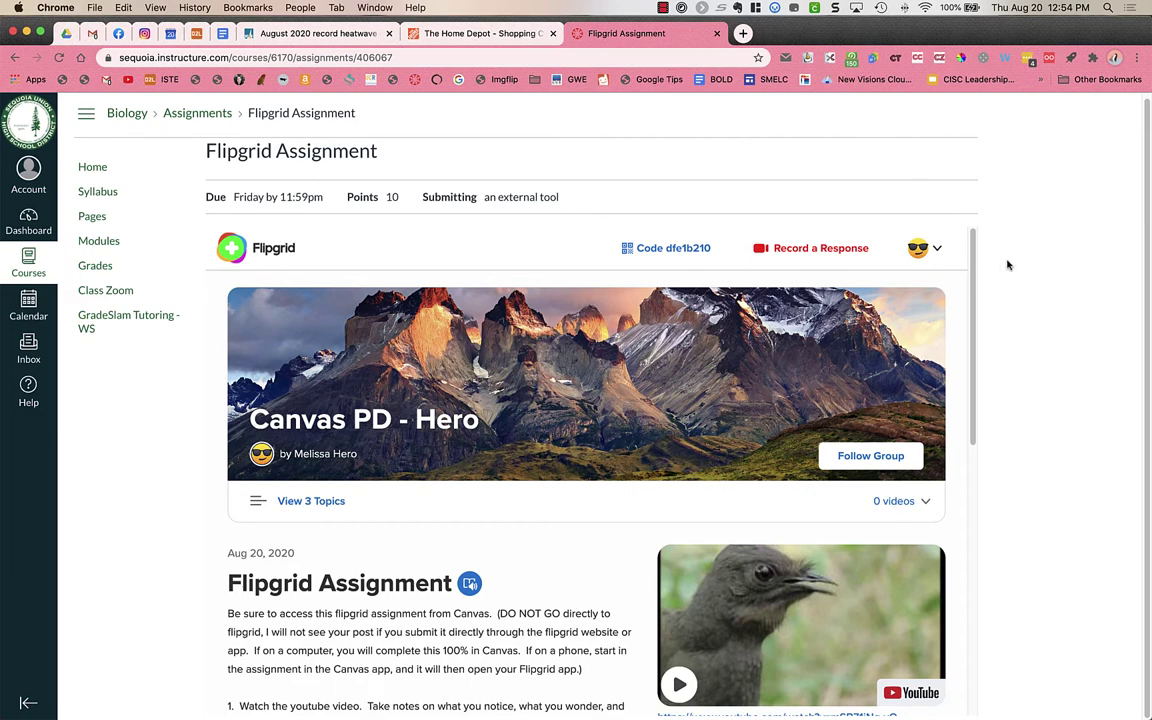
- Read the Flipgrid assignment instructions, open the recorder for a new response and dismiss its introductory message
scroll(1008, 265, up, 1)
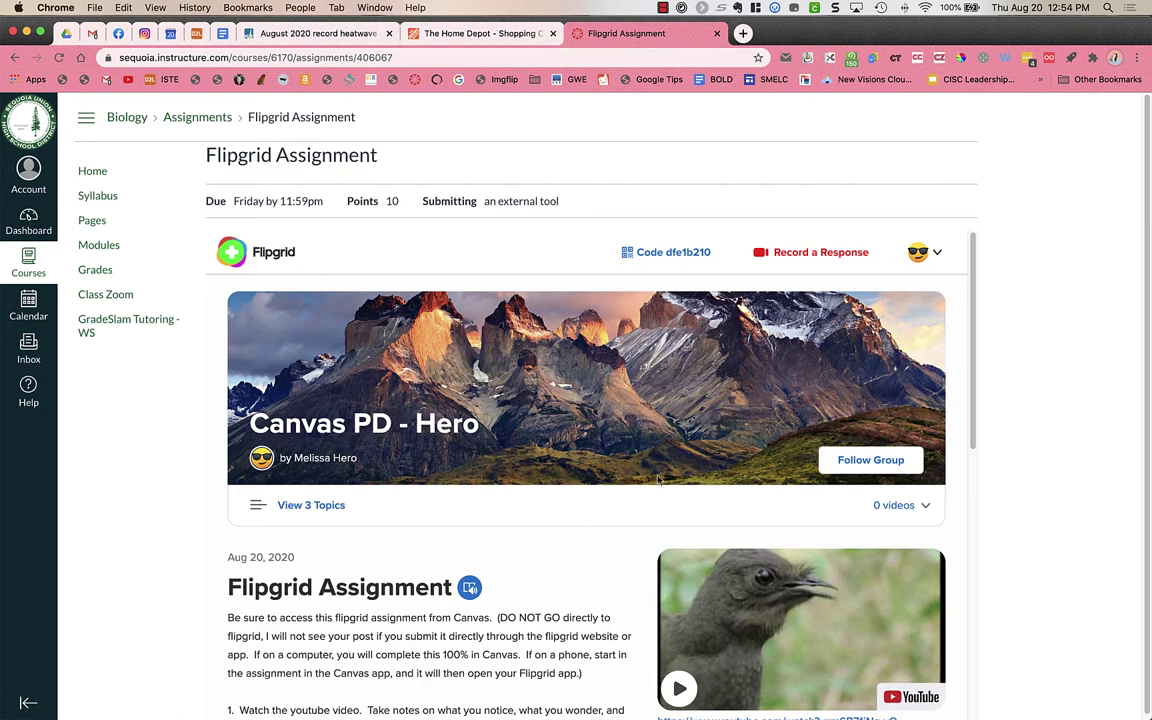
scroll(548, 553, down, 2)
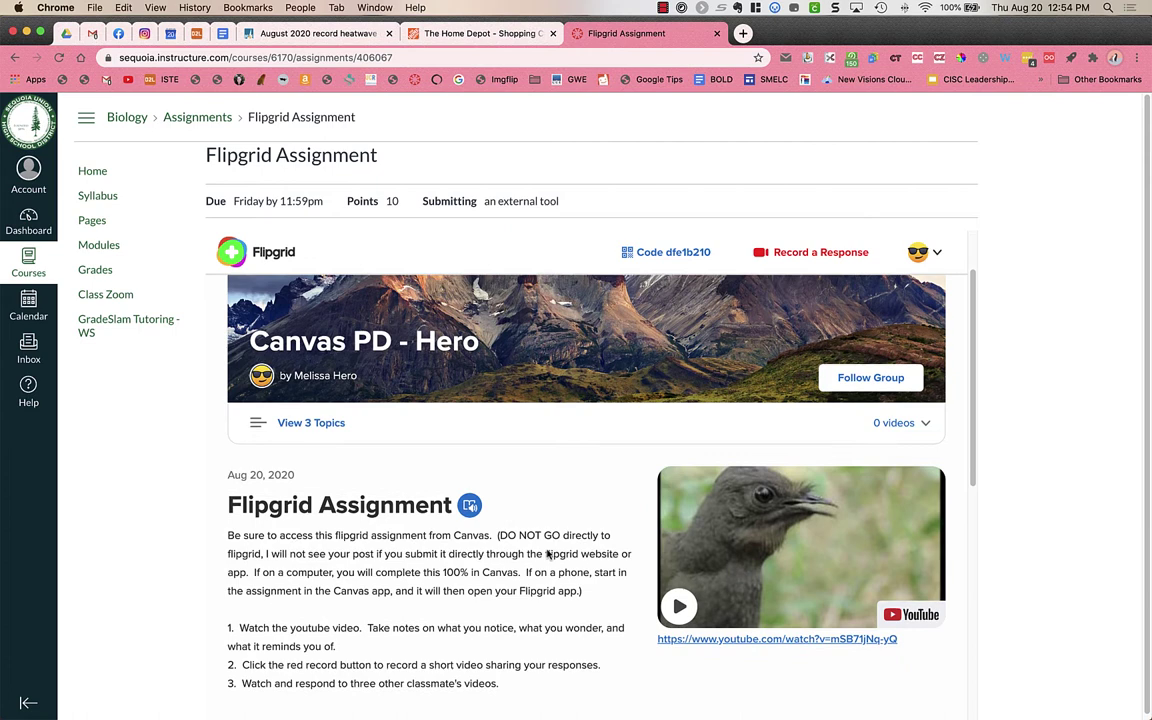
scroll(548, 553, down, 3)
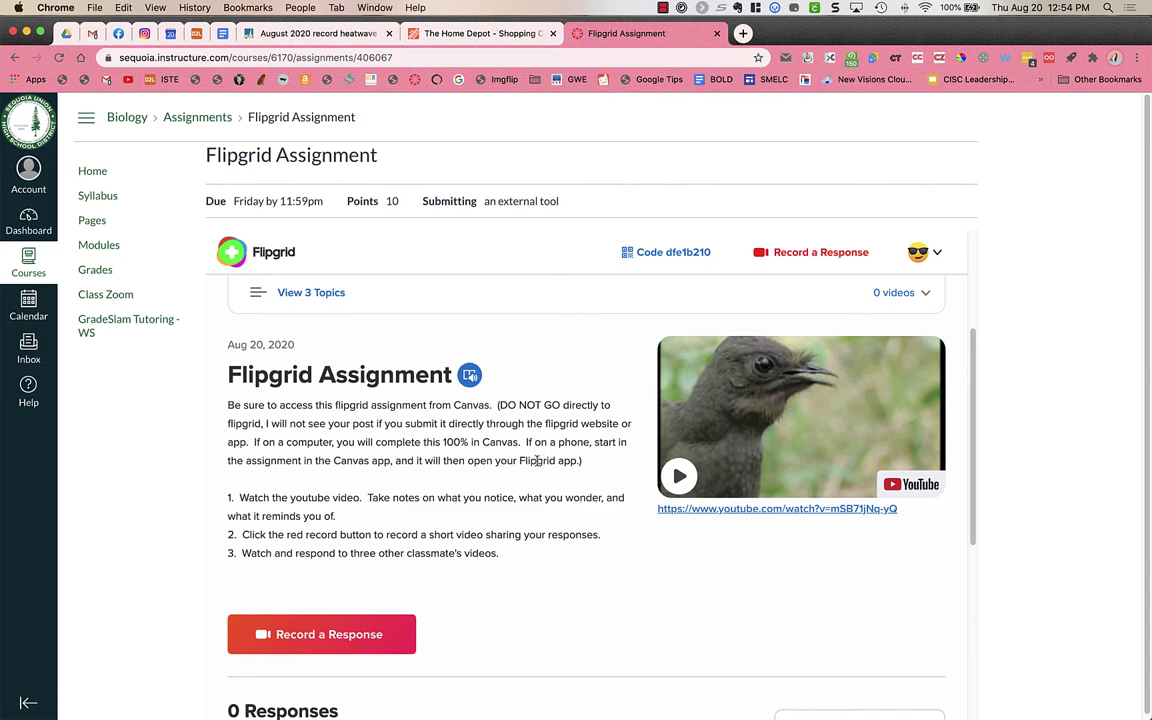
scroll(537, 460, down, 4)
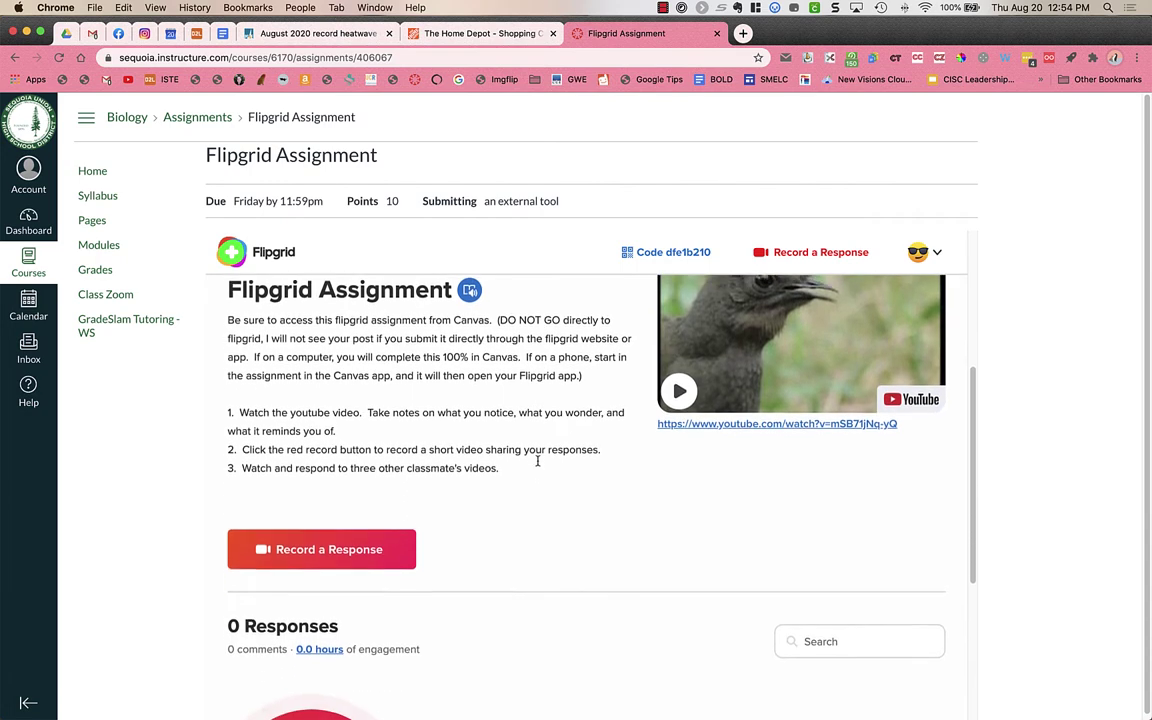
scroll(537, 460, down, 1)
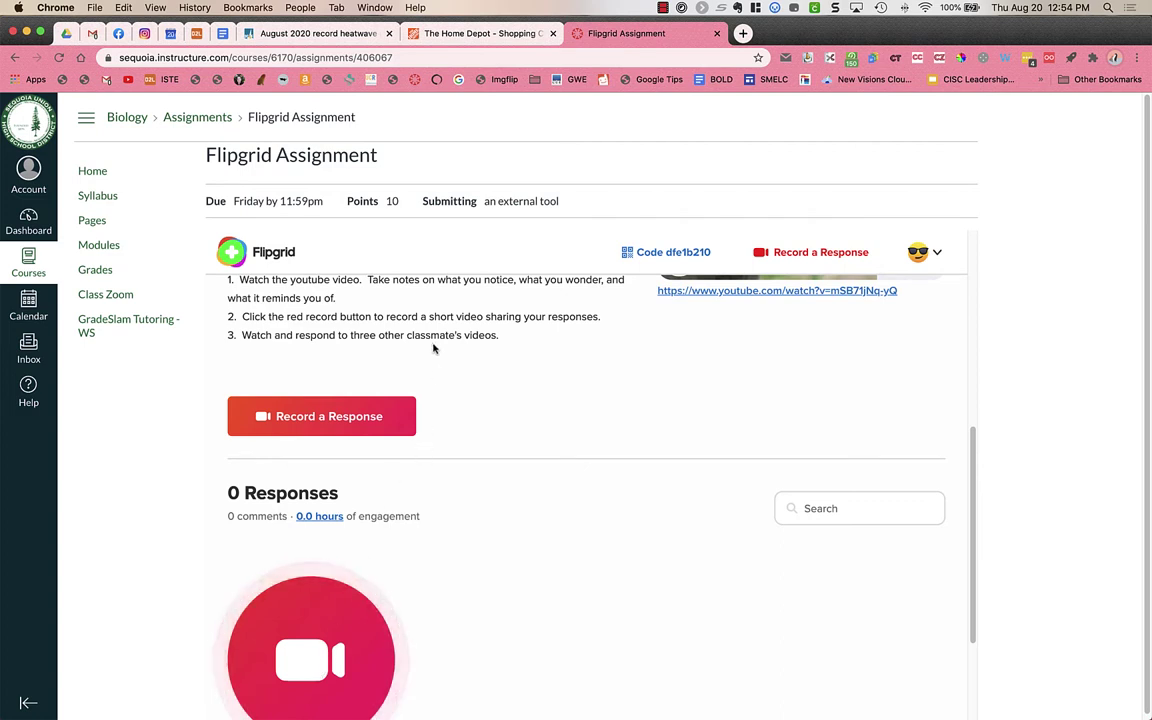
scroll(433, 348, down, 3)
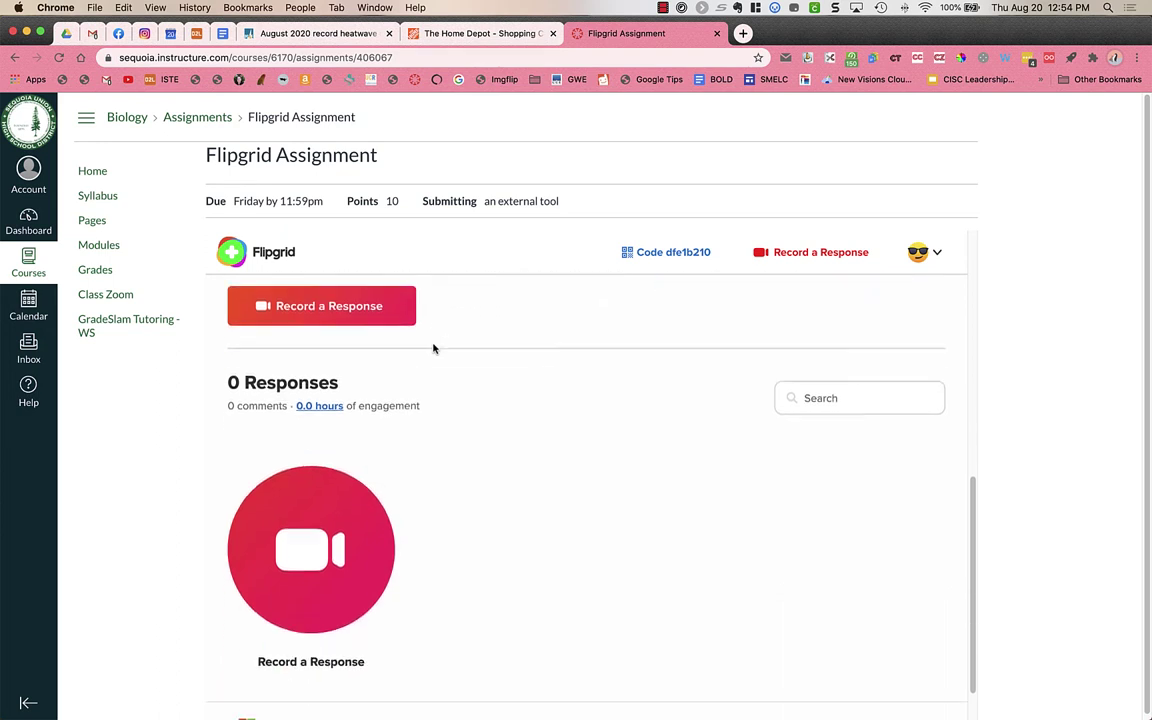
click(310, 502)
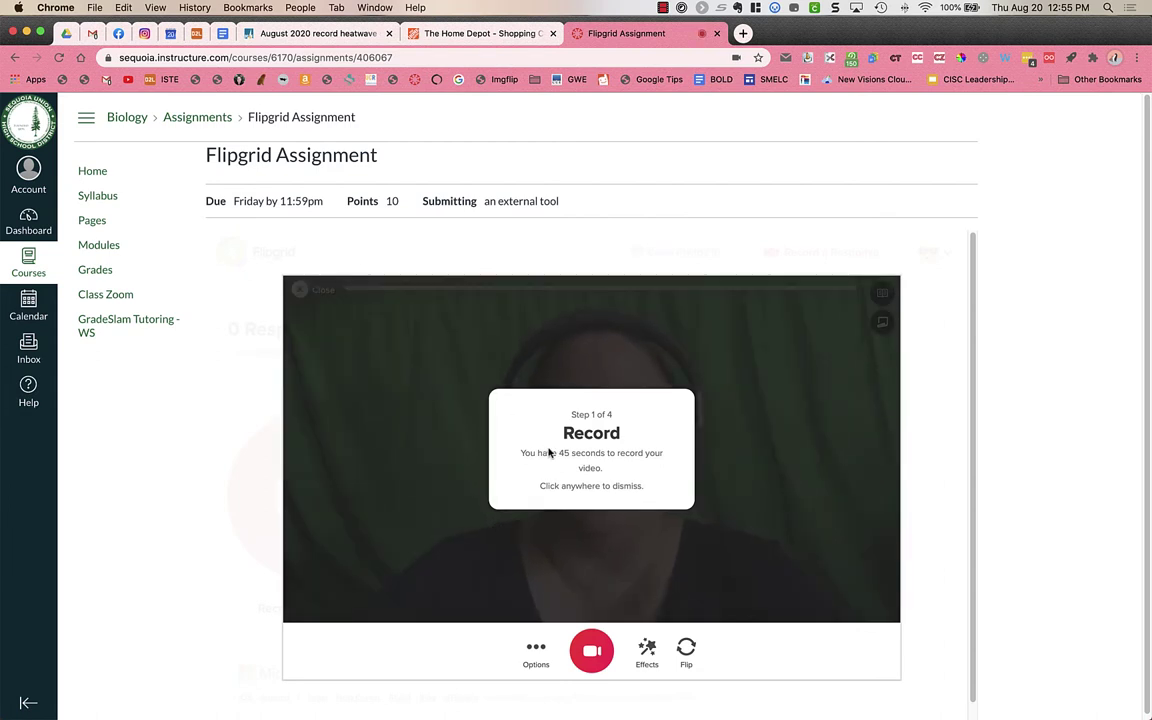
click(497, 552)
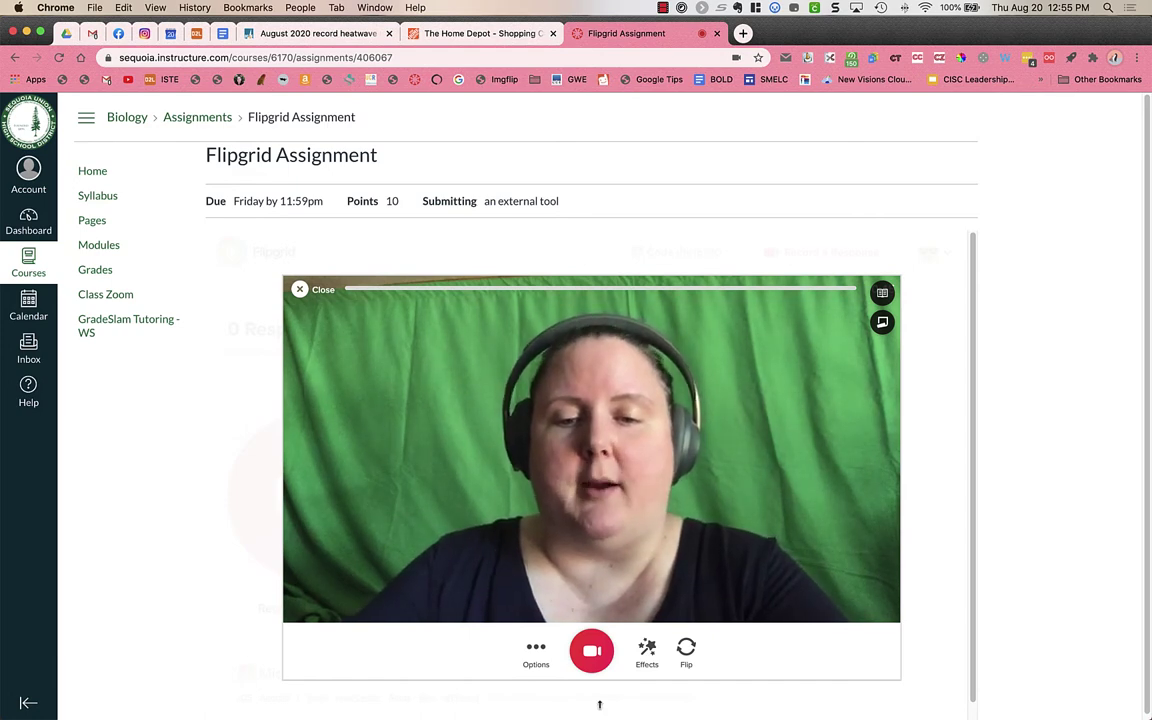
- Look over the available recording effects, close them and try the Flip option
click(647, 650)
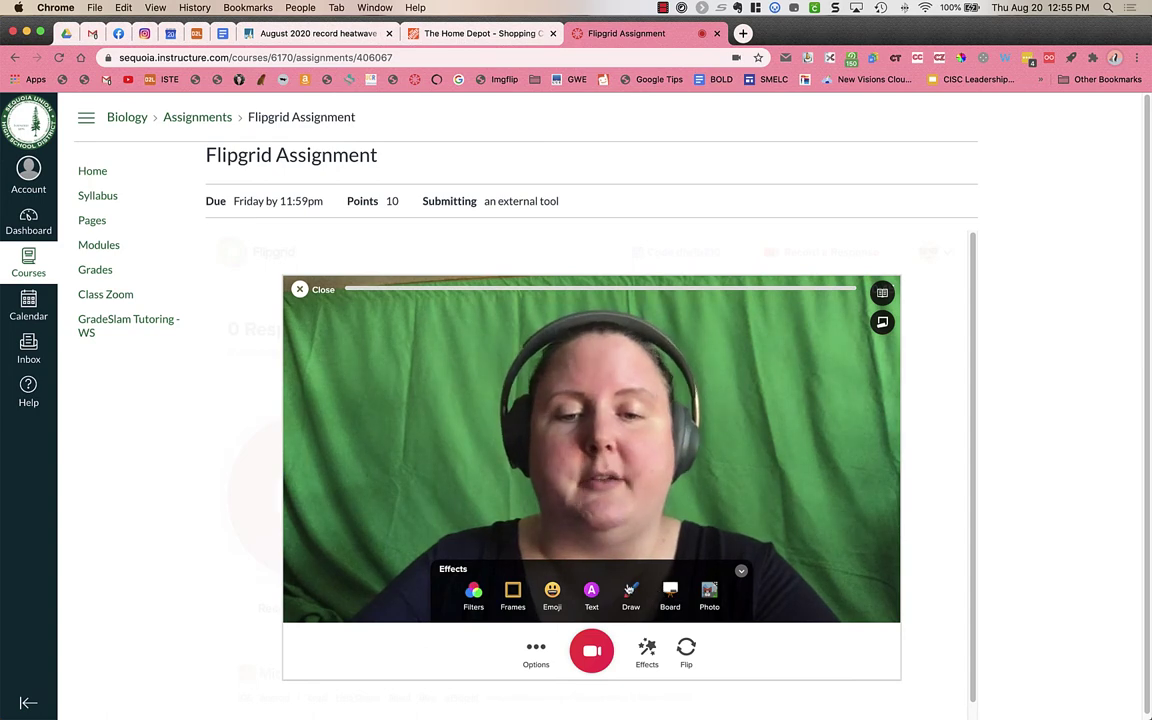
click(741, 573)
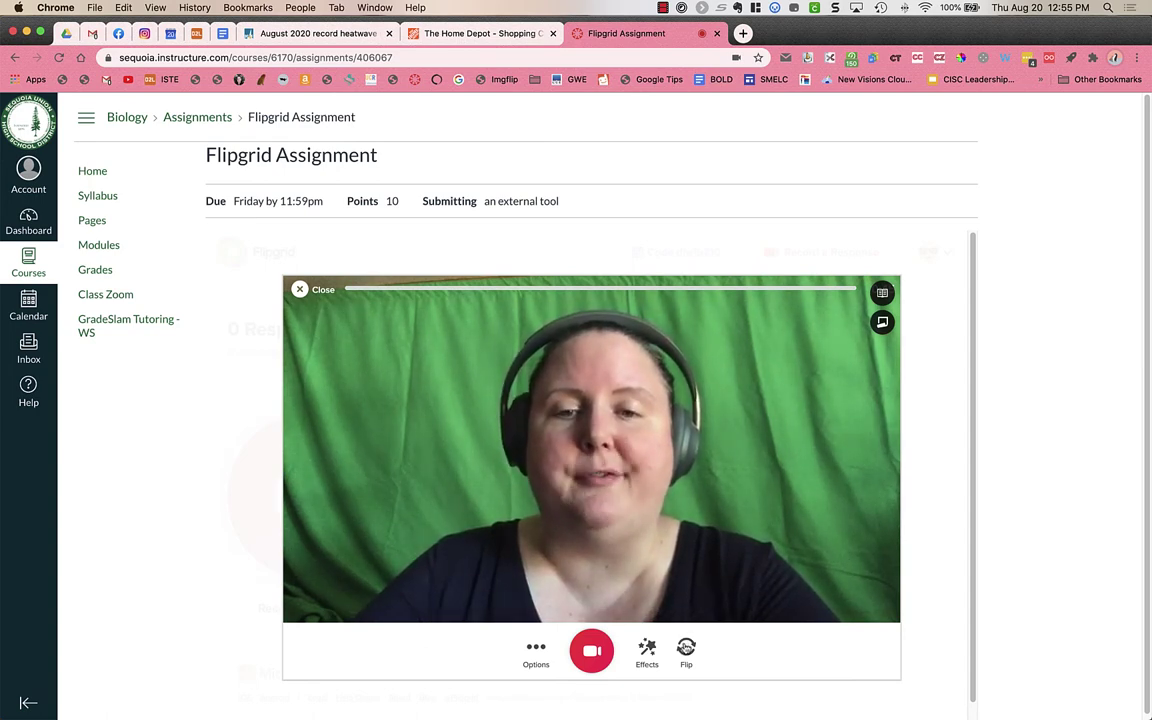
click(692, 650)
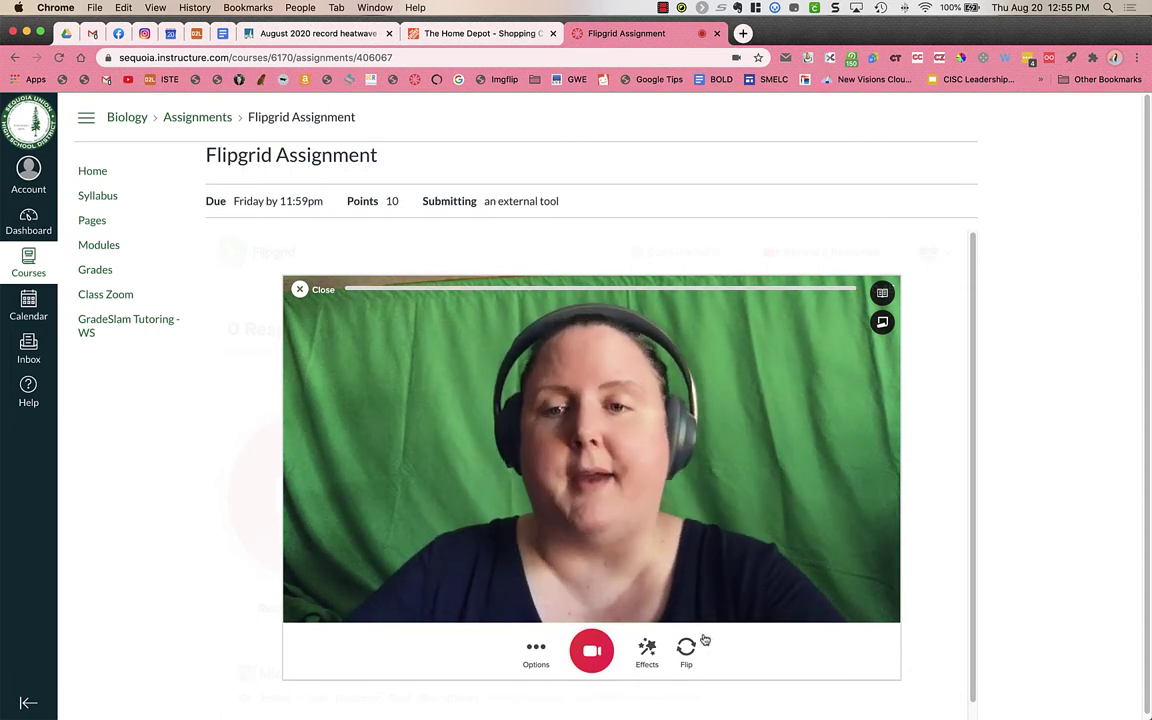
- Try mirroring the webcam video in the recorder options and turn mirroring back off
click(535, 650)
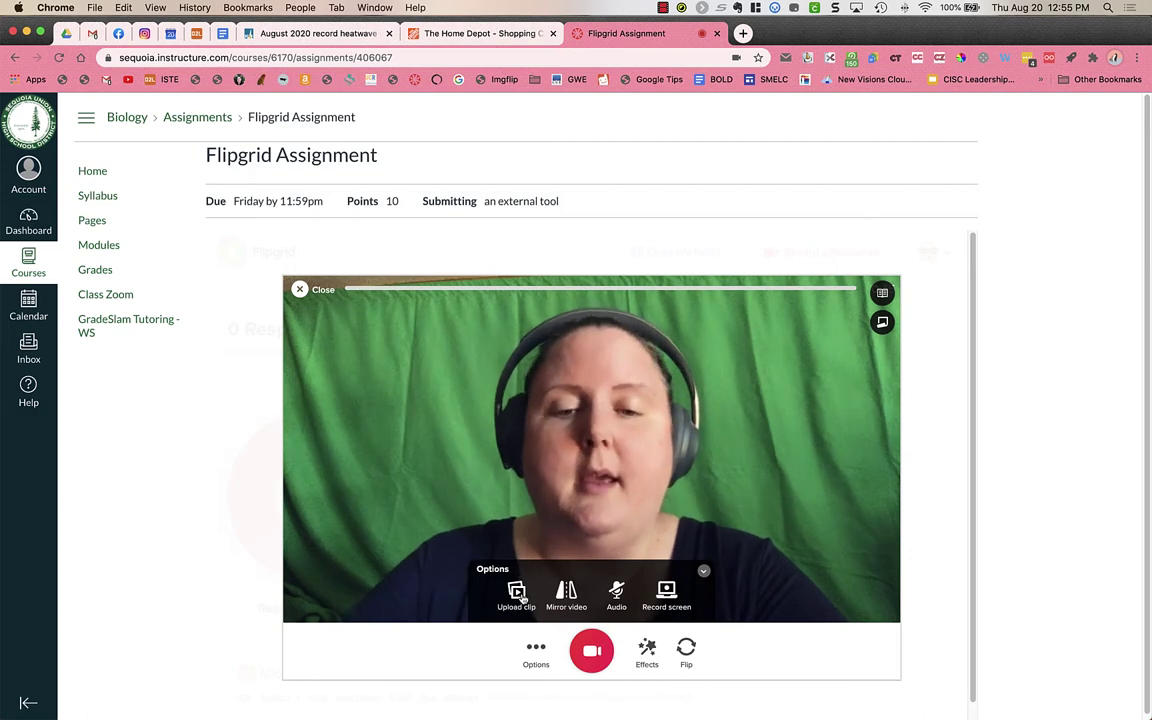
click(564, 598)
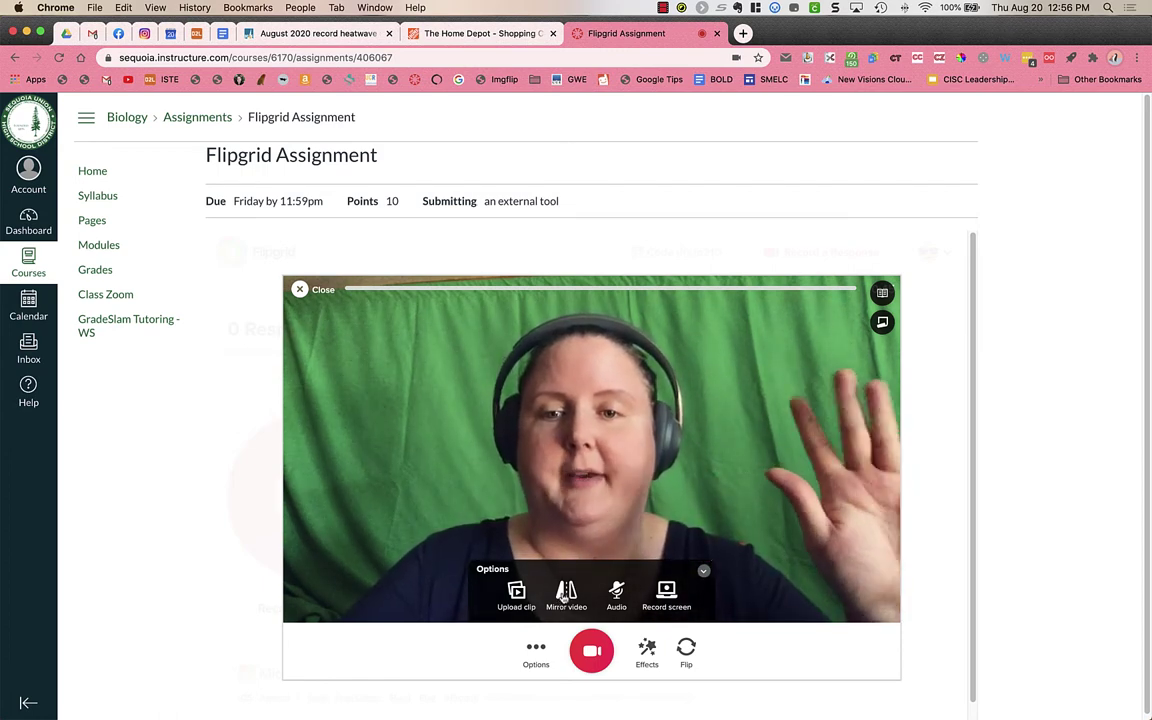
click(565, 597)
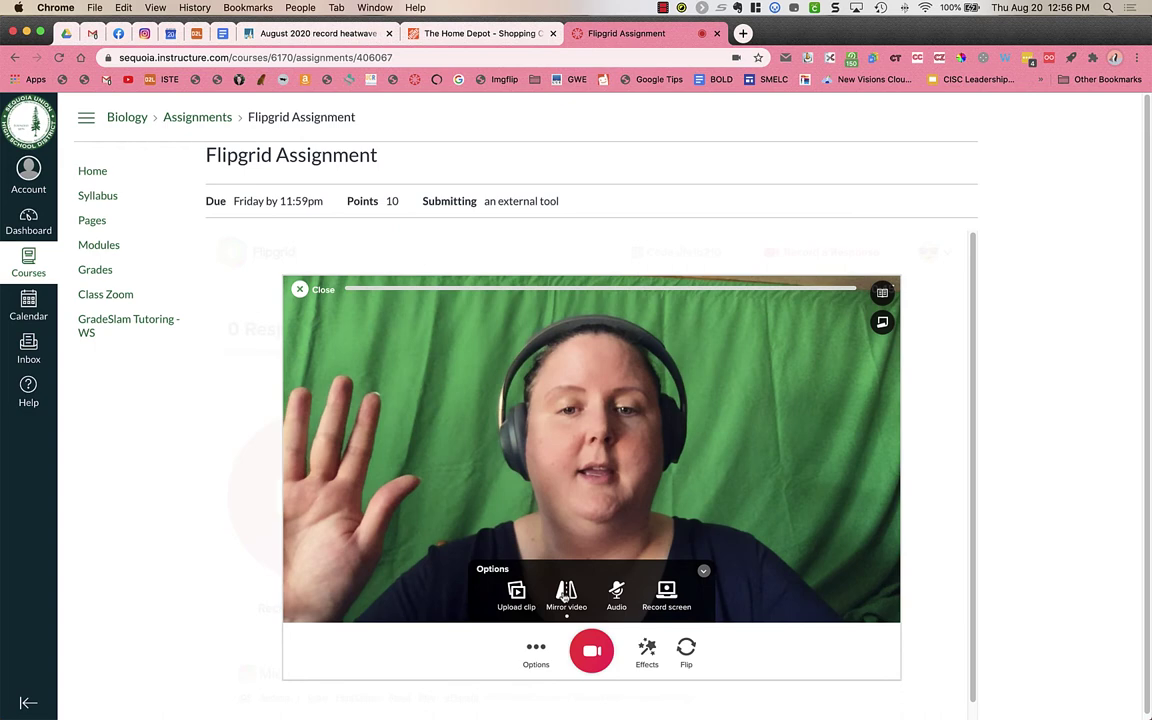
click(565, 597)
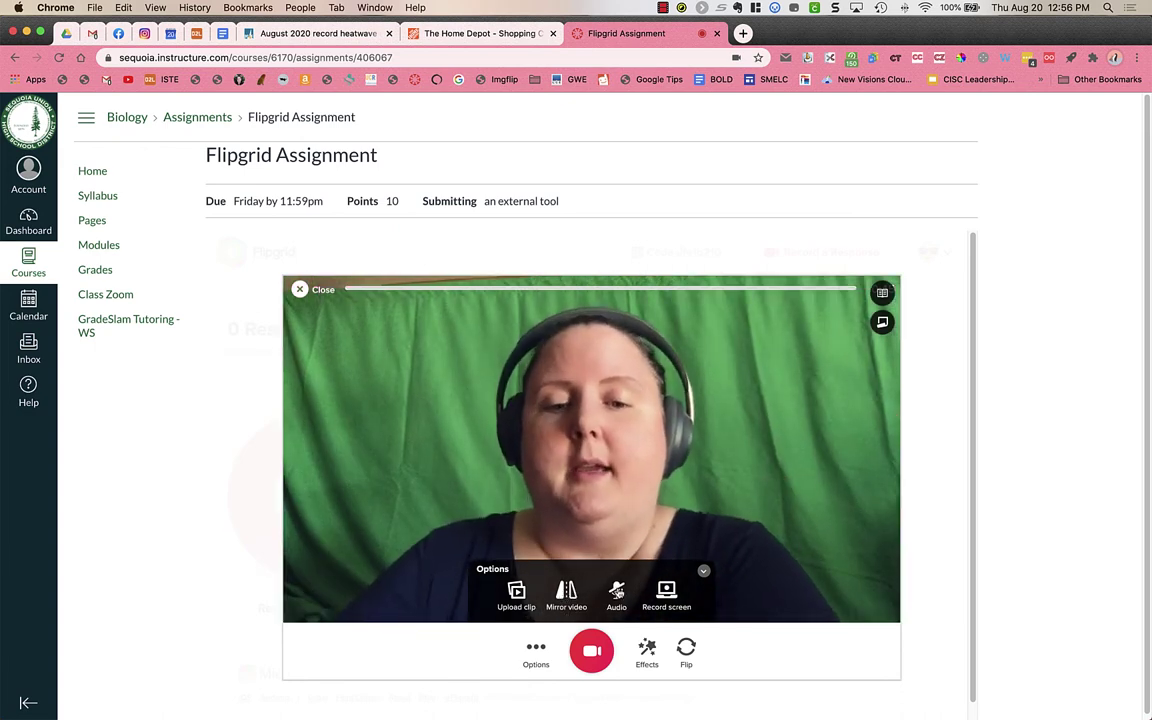
- Switch off audio for the recording, check the setting and close the recorder options
click(617, 591)
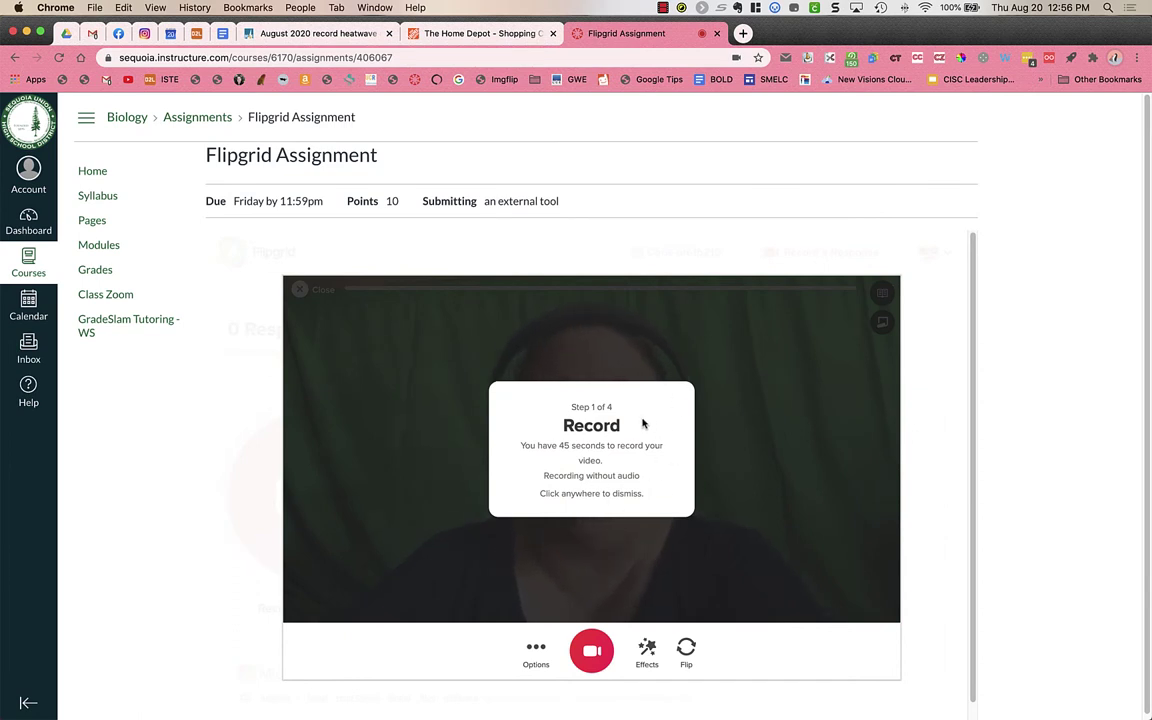
click(536, 650)
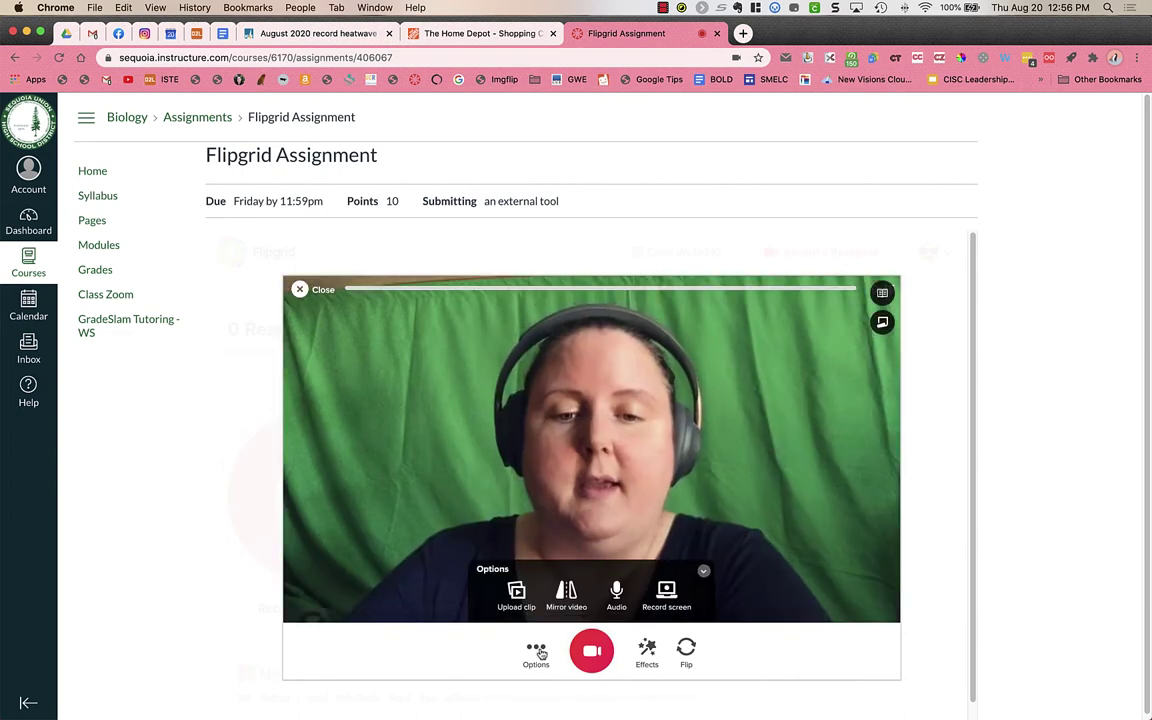
click(704, 574)
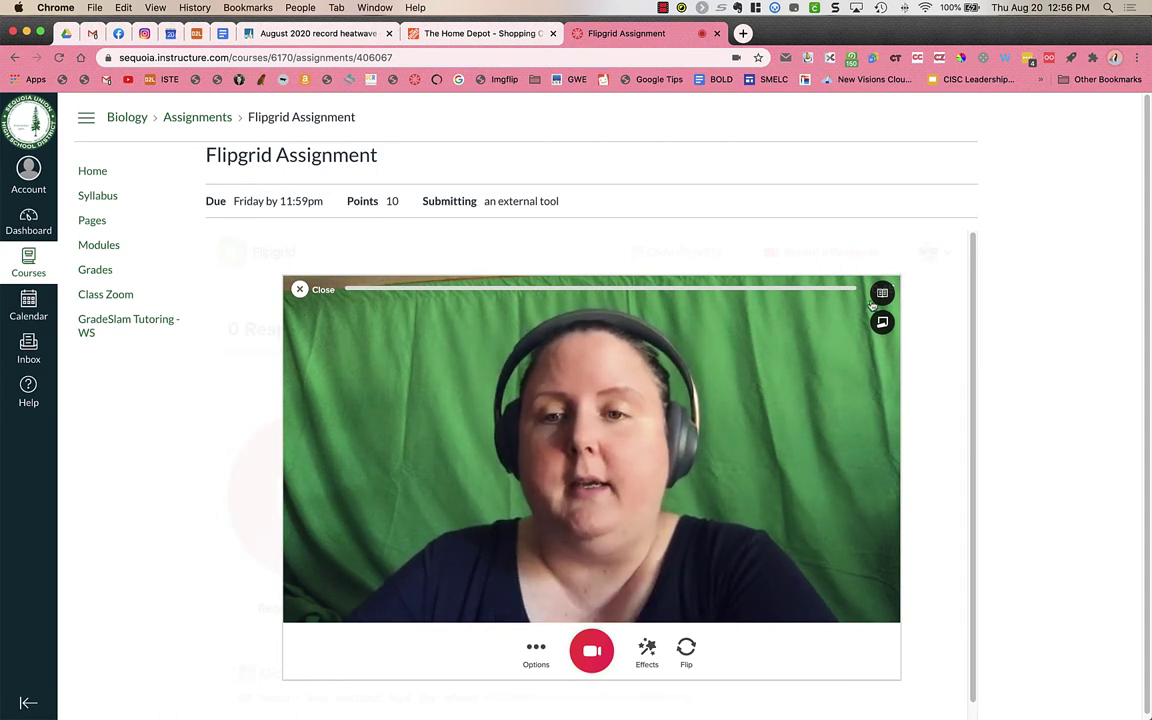
- Review the assignment description and instructions from within the recorder and close them again
click(881, 295)
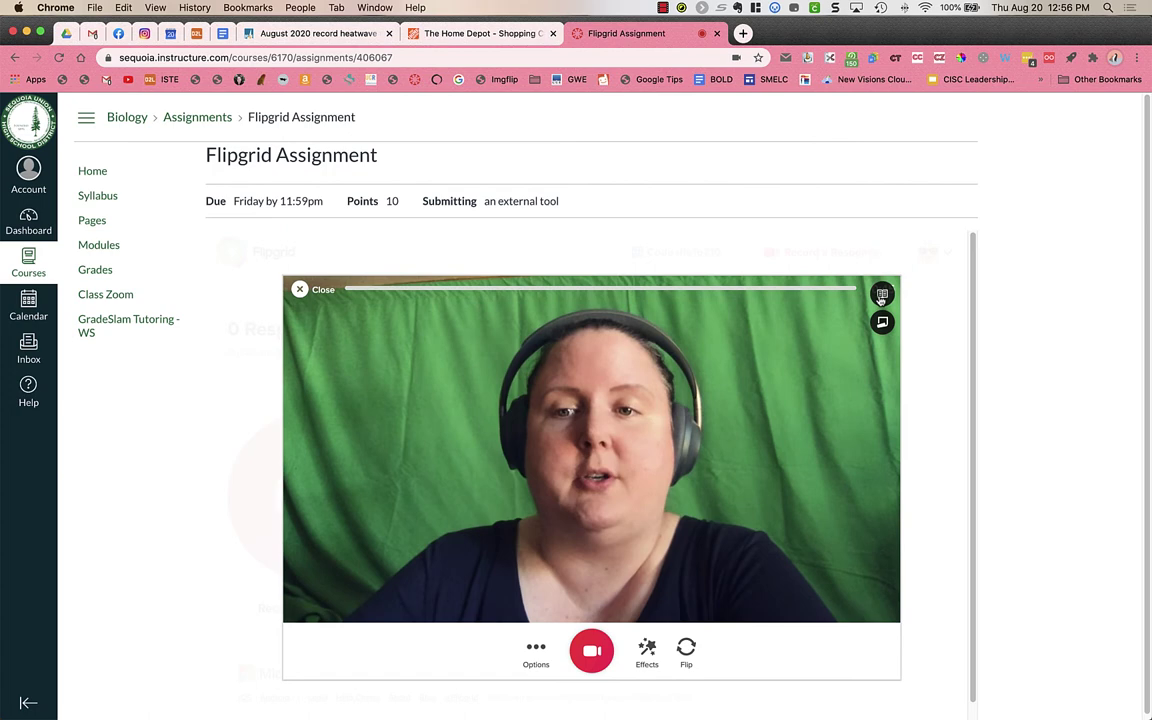
scroll(792, 504, down, 1)
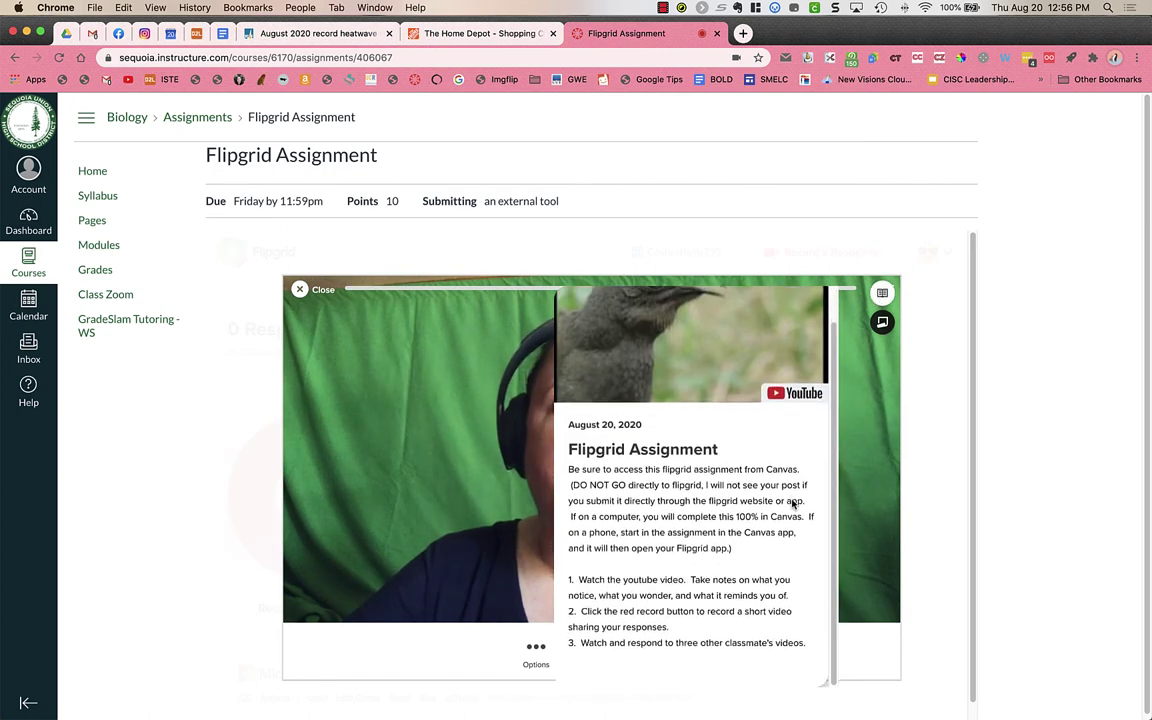
scroll(792, 504, up, 1)
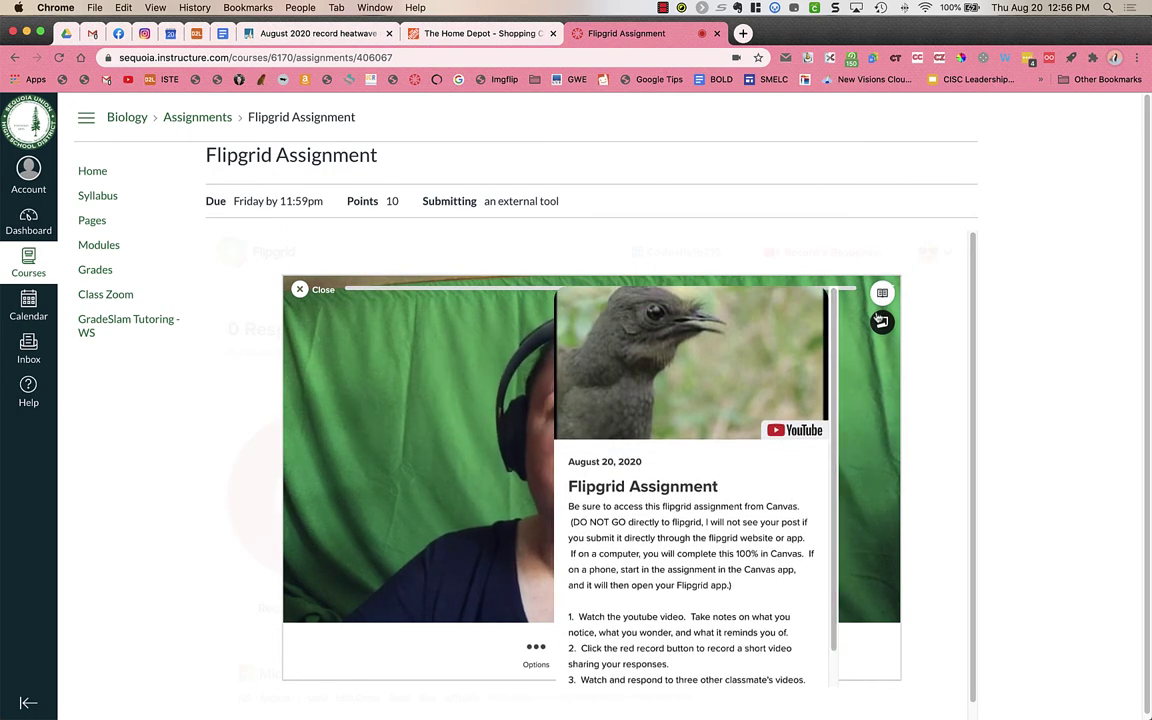
click(880, 320)
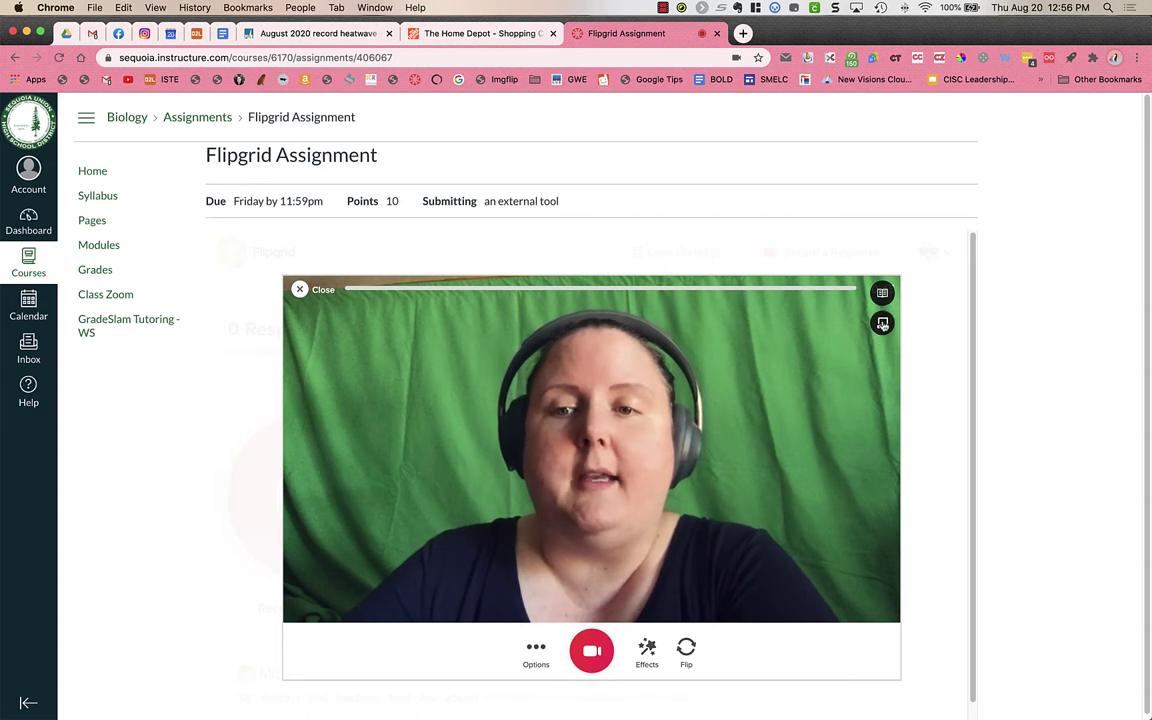
- Add a sticky note to the recorder with the text "n;l;kn;kln" and close the note
click(882, 323)
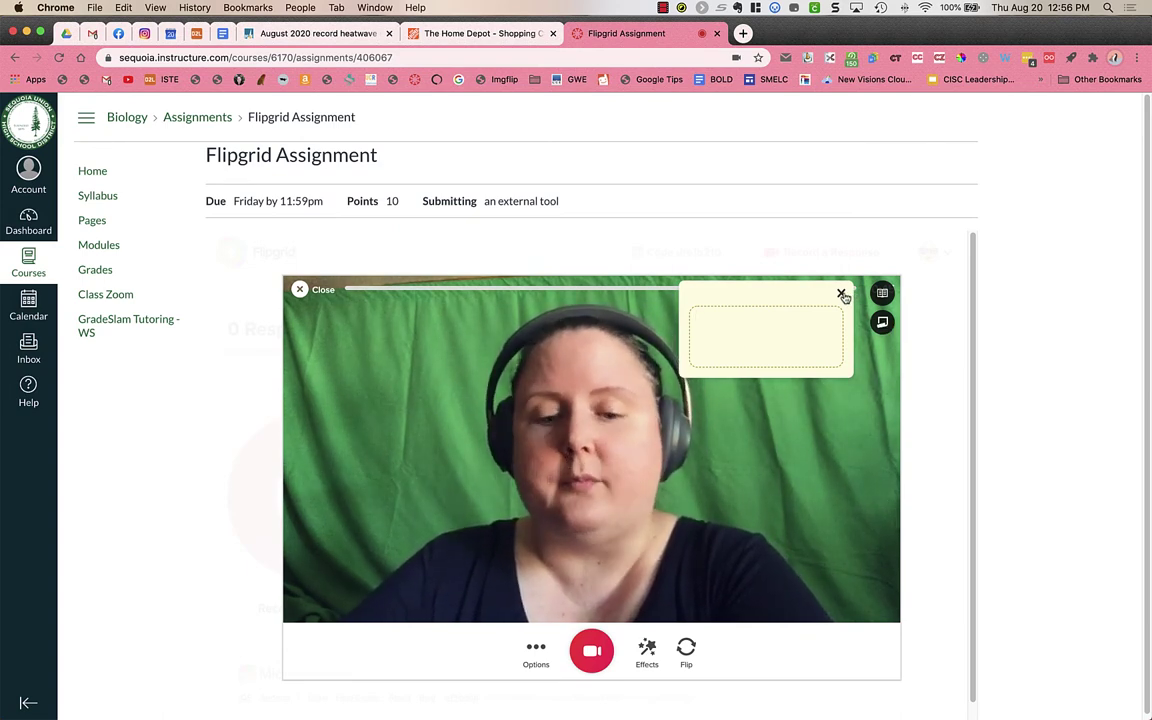
text(n;l;kn;kln)
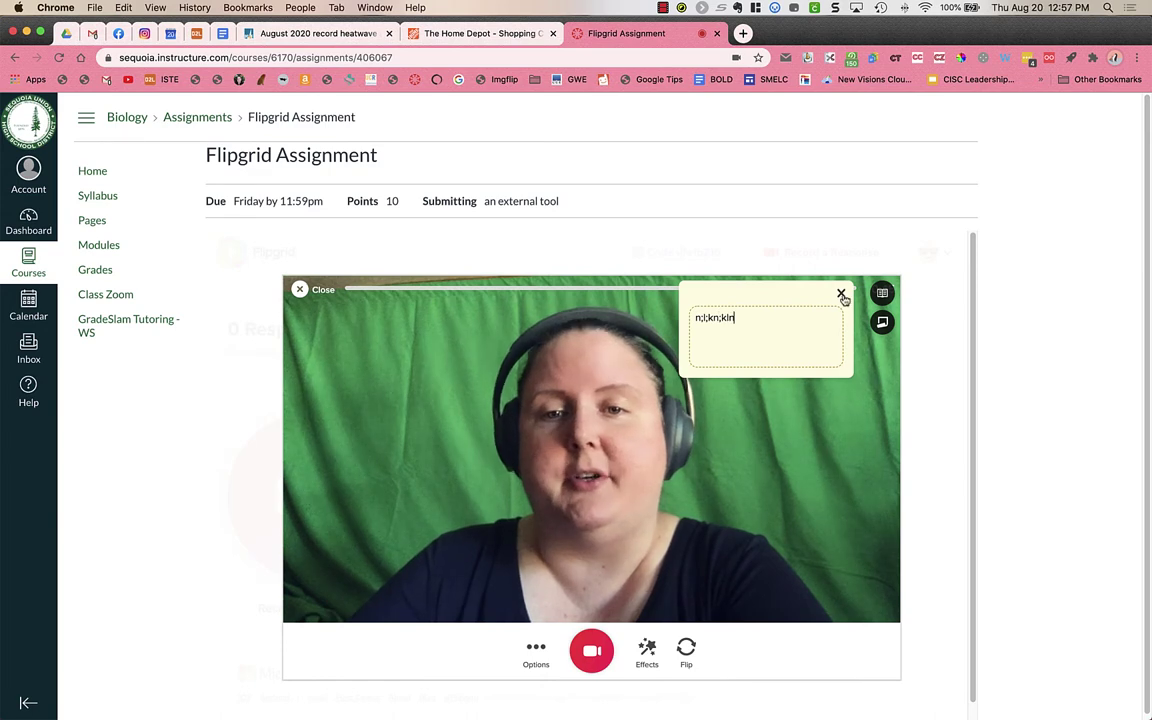
click(841, 293)
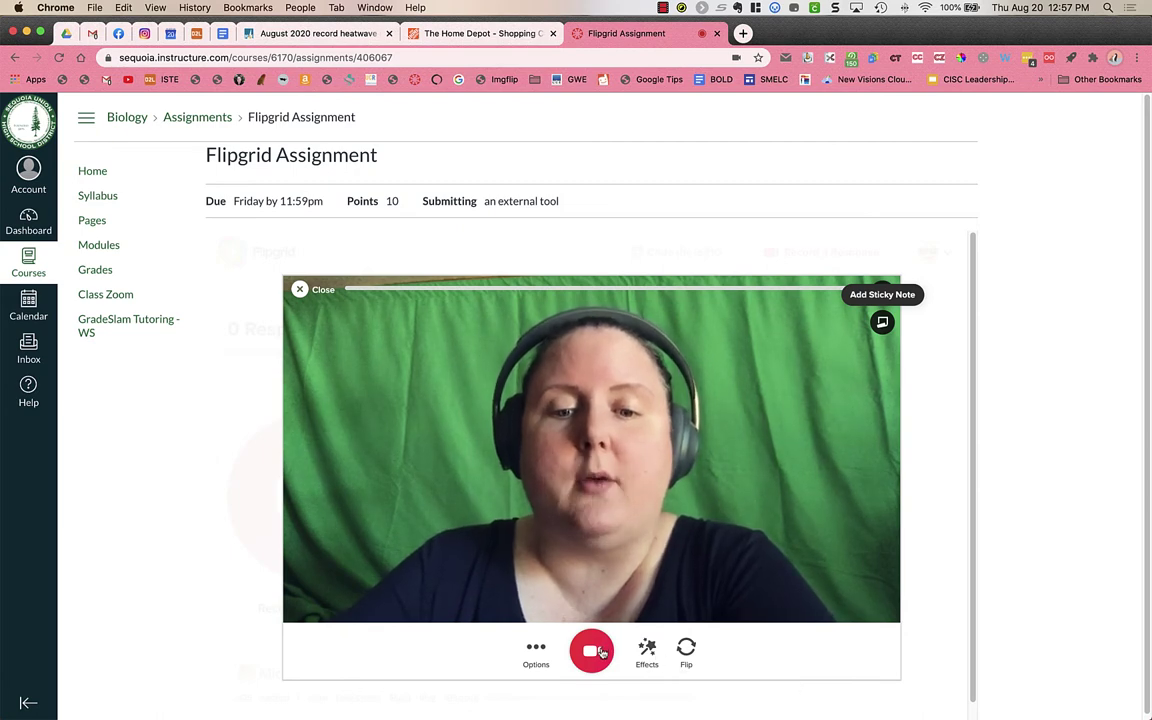
- Record a webcam clip of about 8 seconds and pause the recording
click(592, 651)
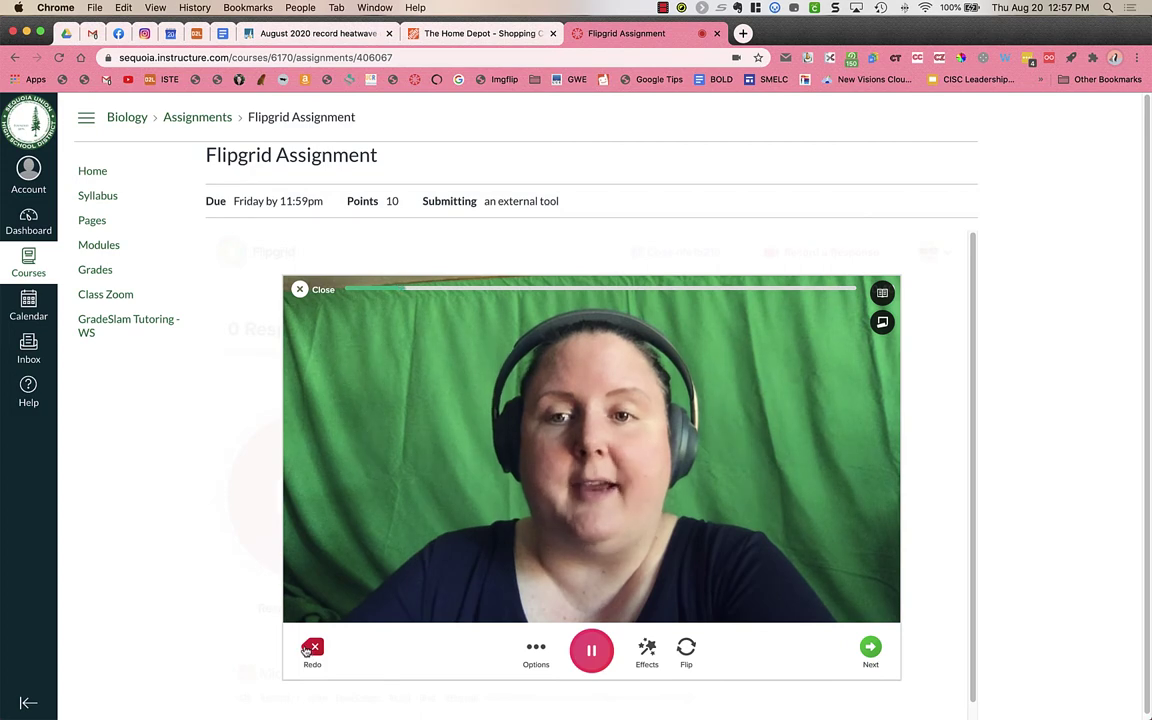
click(593, 651)
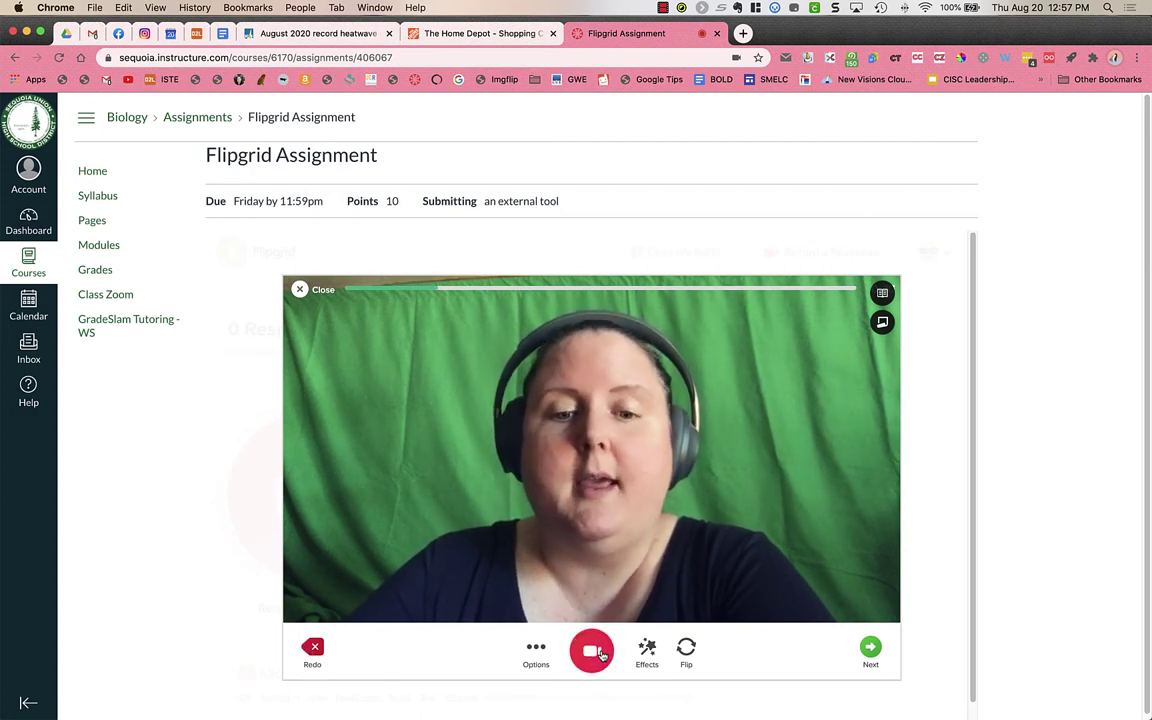
- Add a screen recording of the "August 2020 record heatwave rotating outages" Chrome tab, stop sharing and return to the Flipgrid Assignment page
click(537, 652)
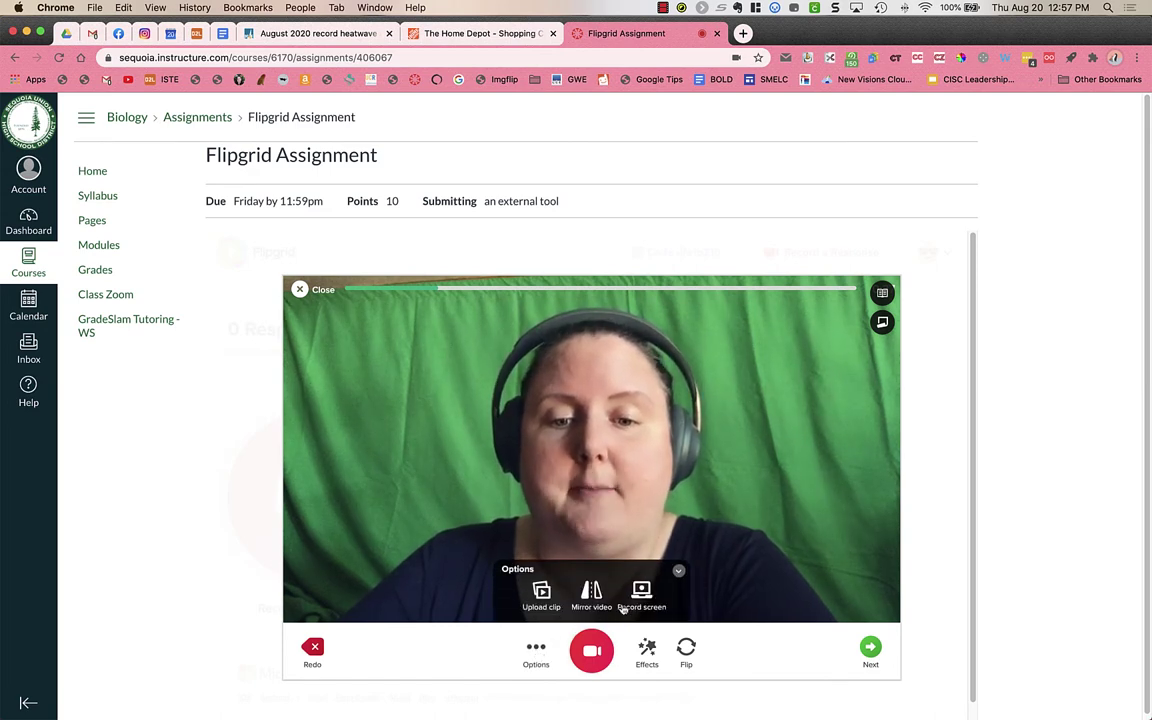
click(641, 594)
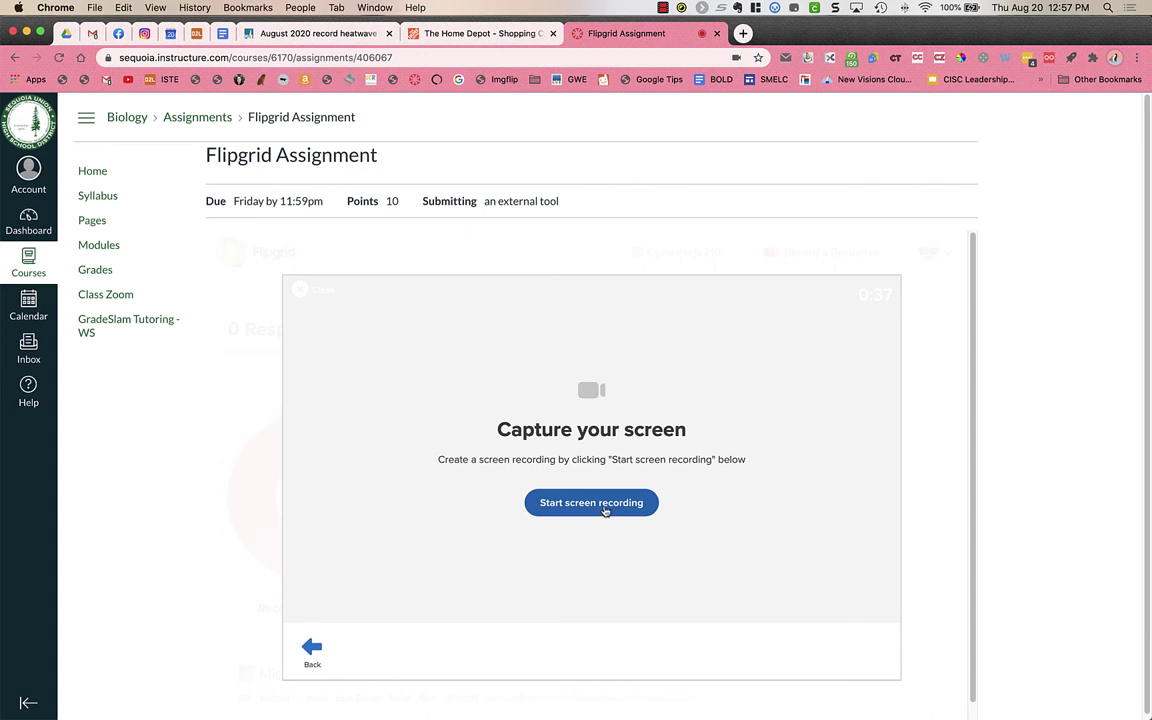
click(603, 510)
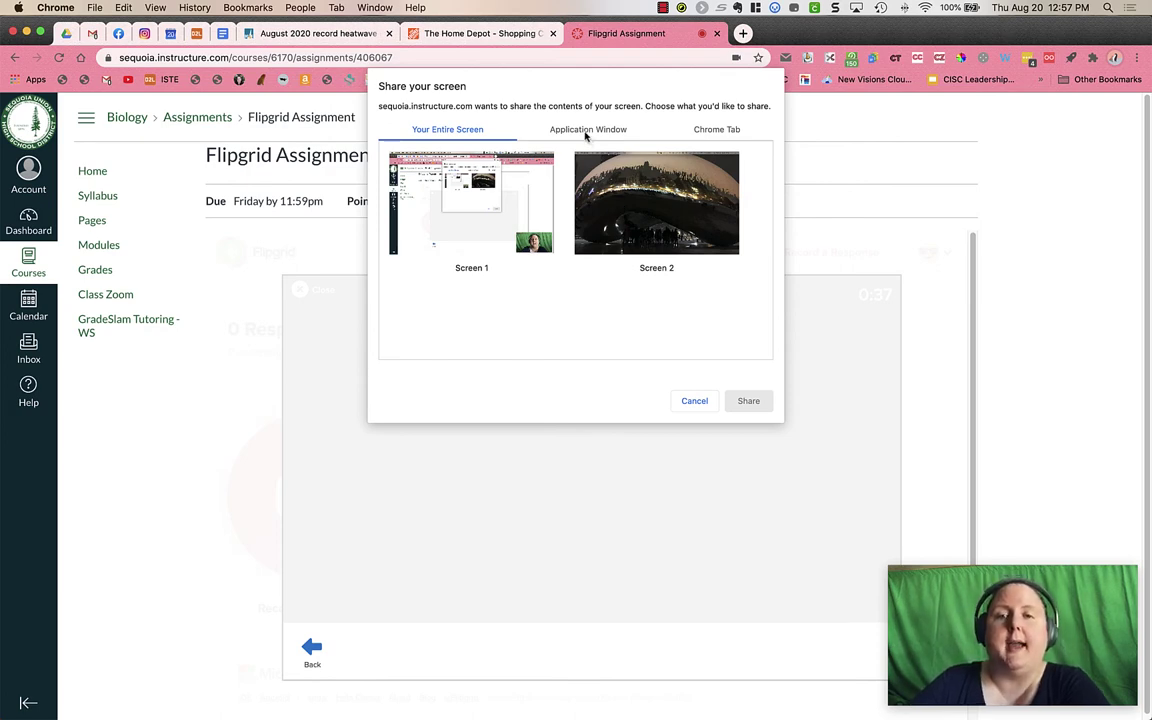
click(727, 128)
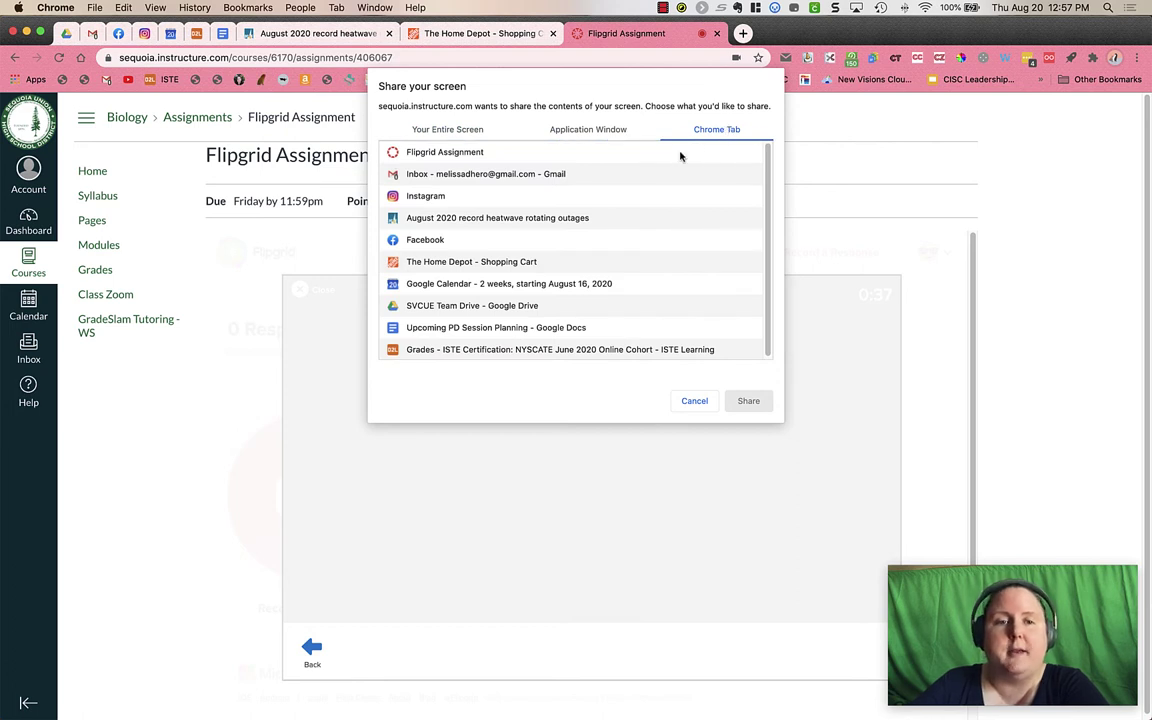
click(545, 225)
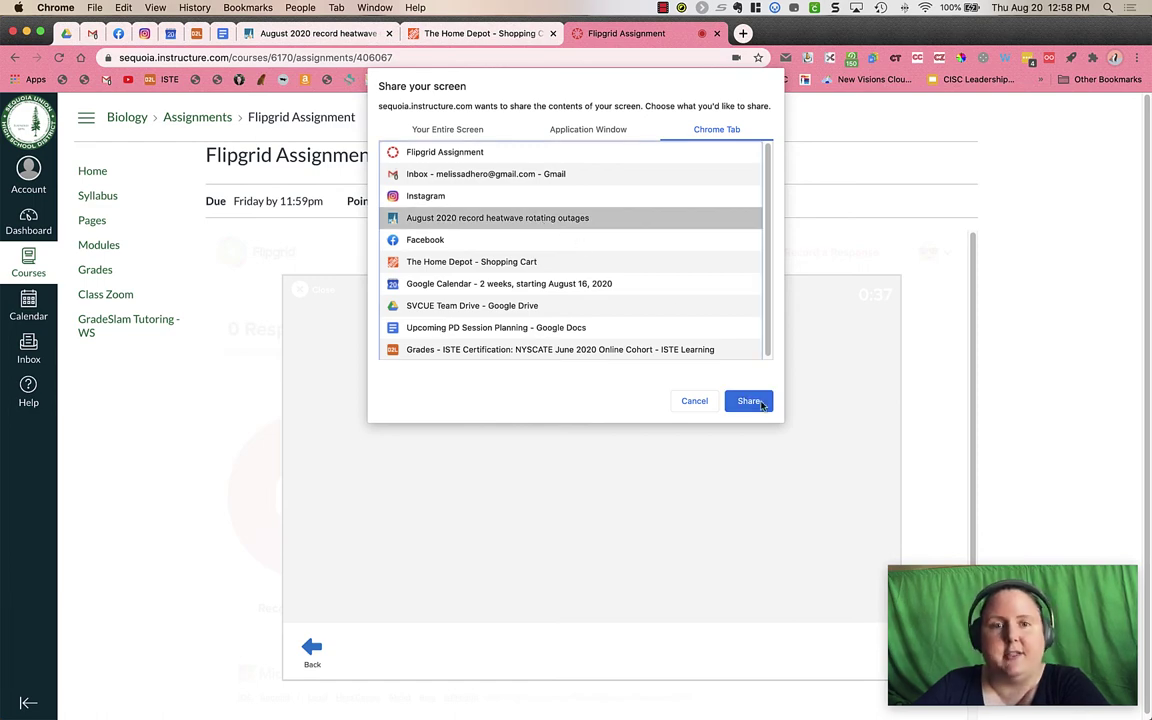
click(750, 401)
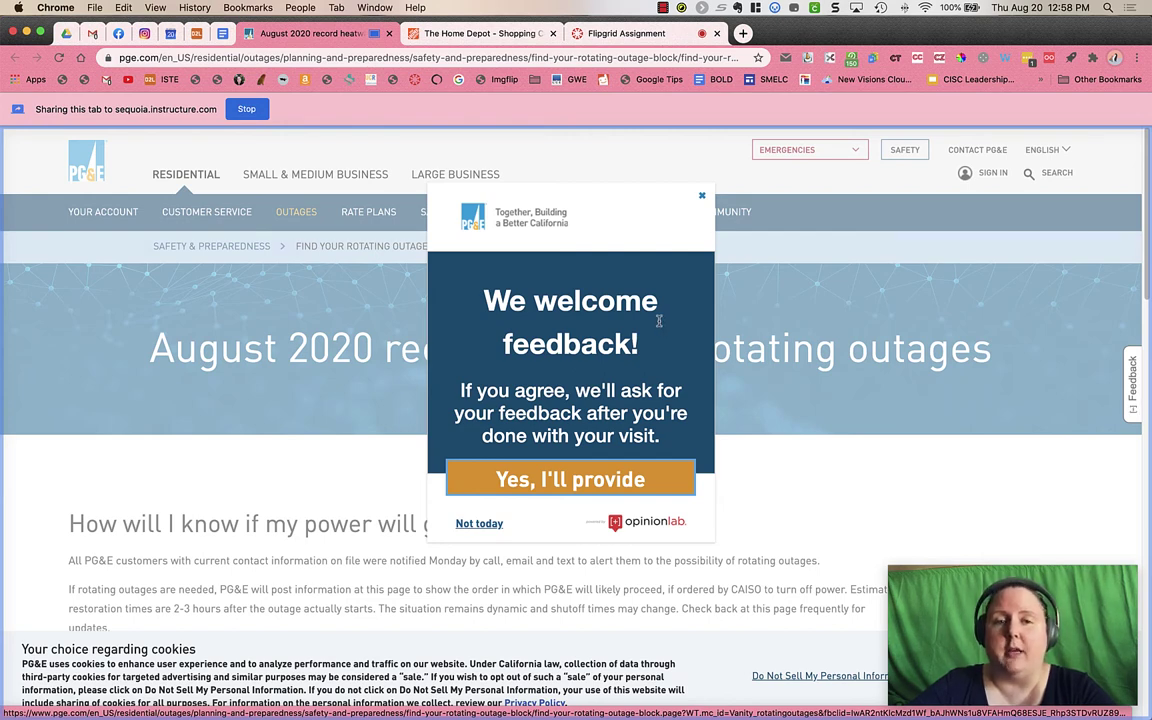
click(246, 109)
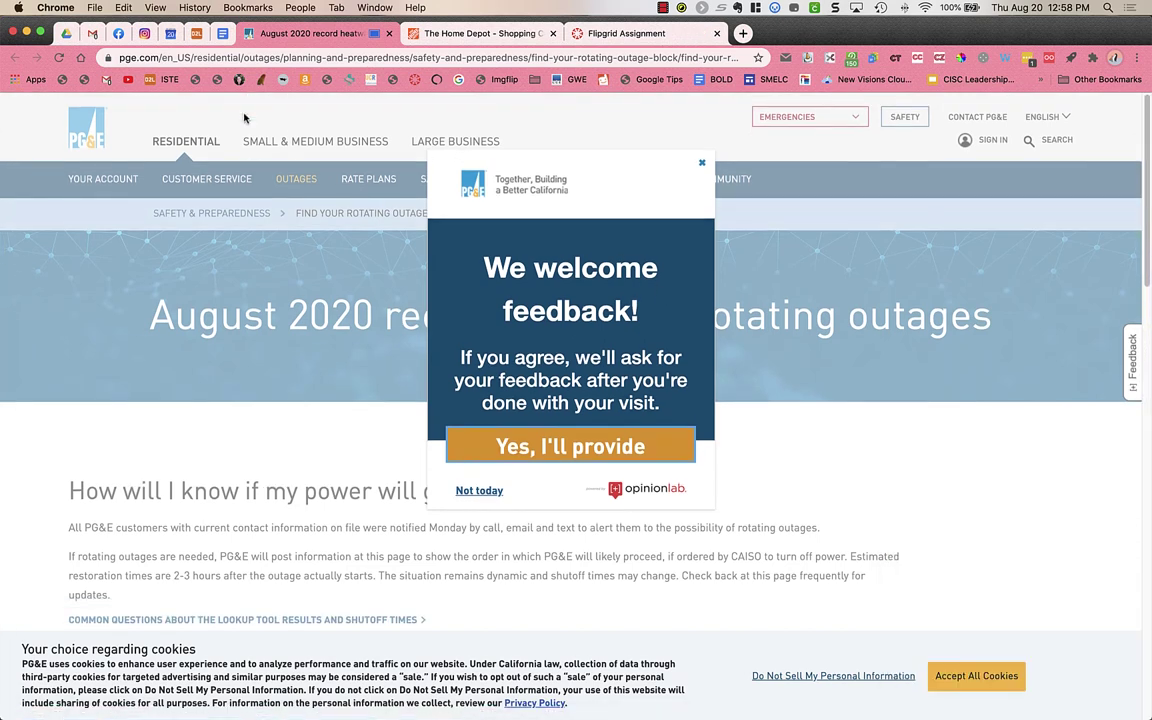
click(617, 33)
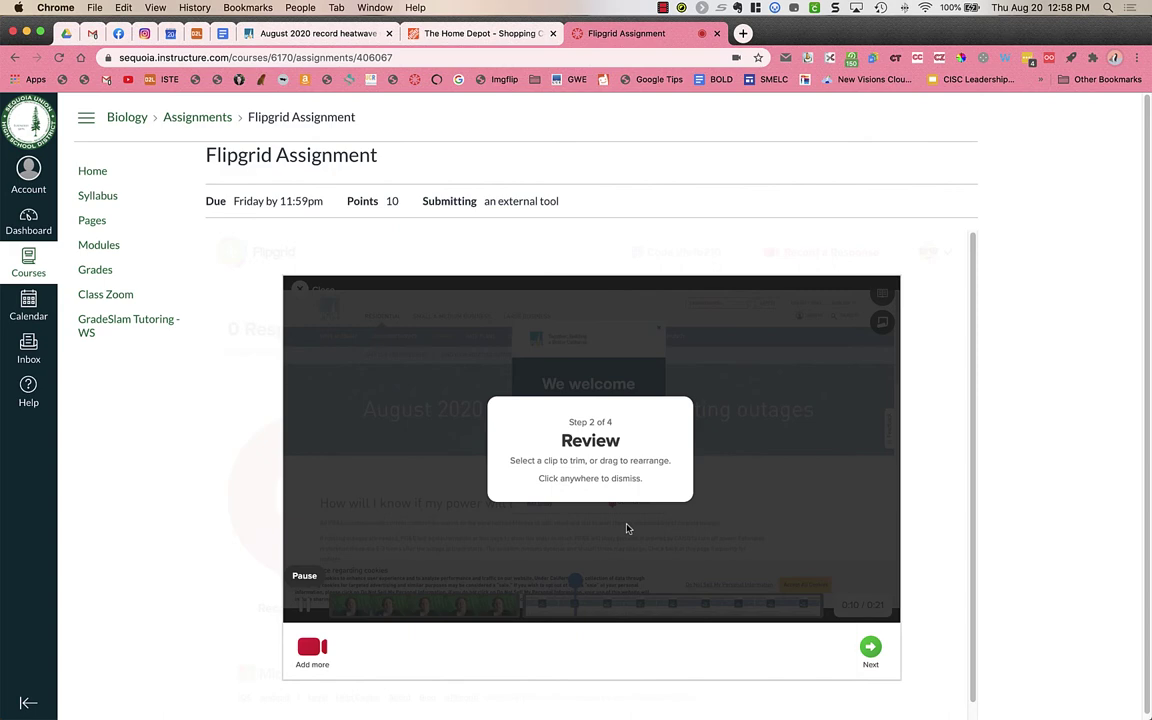
- Review the recorded clips, accept them without trimming and take a selfie to accompany the video
click(627, 528)
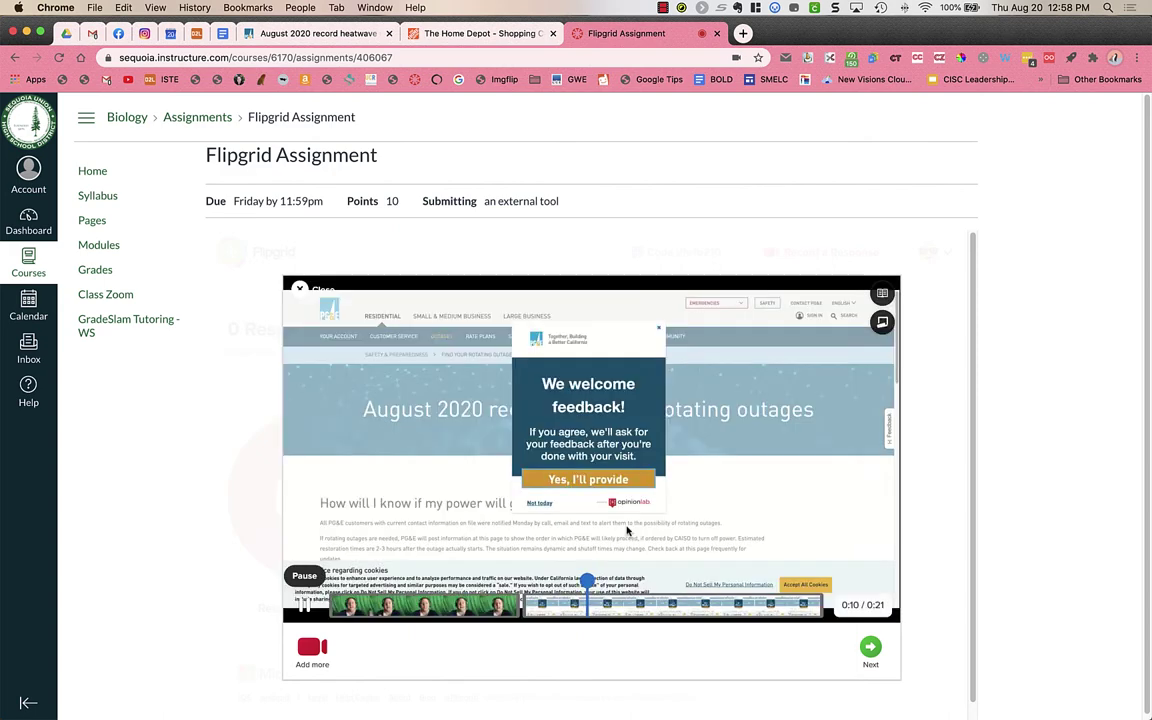
click(873, 650)
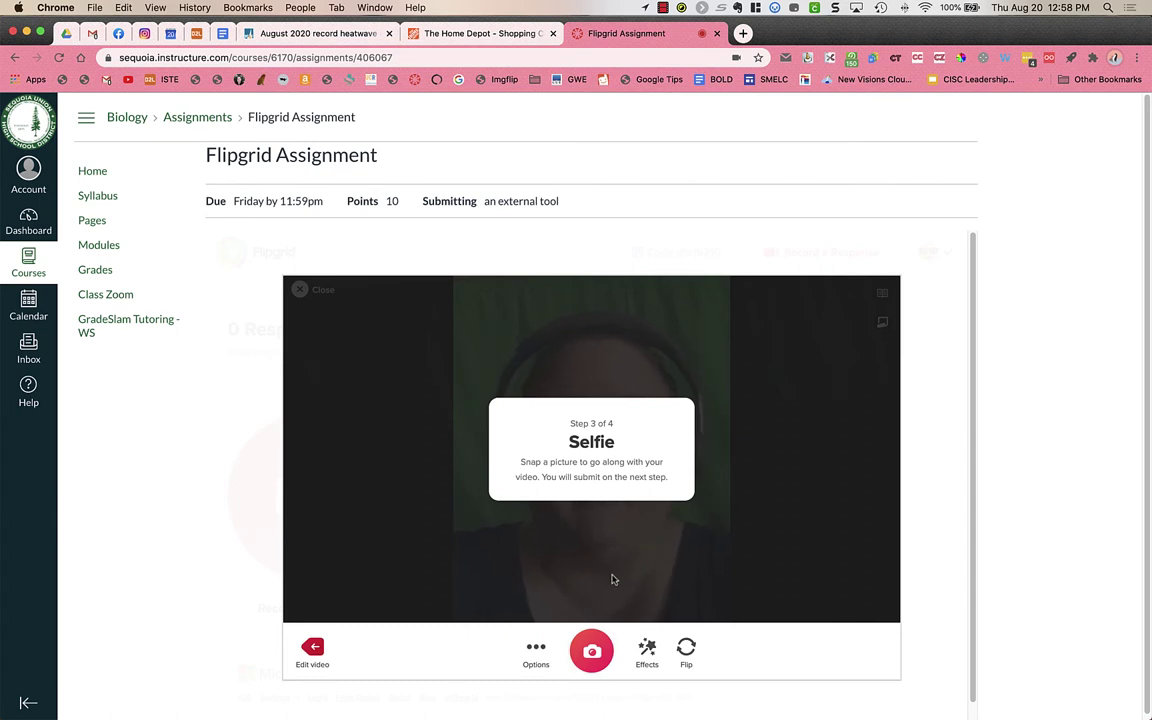
click(591, 651)
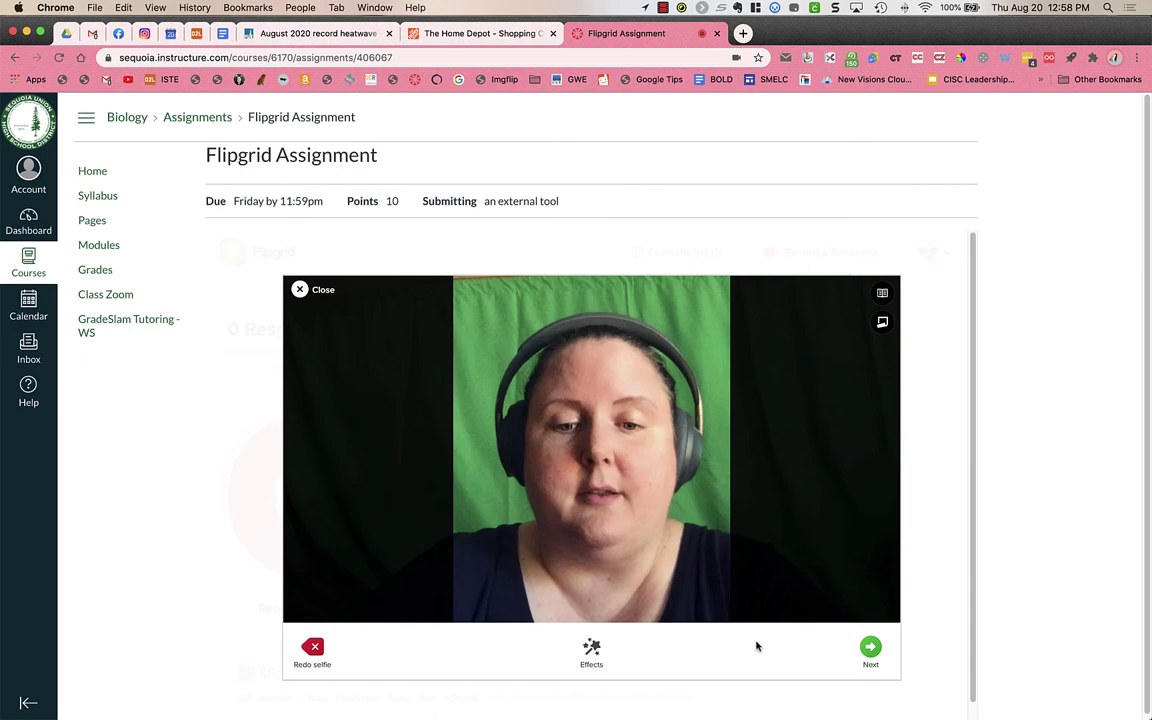
- Try several filters from the selfie effects and apply the pixelated filter to the picture
click(591, 651)
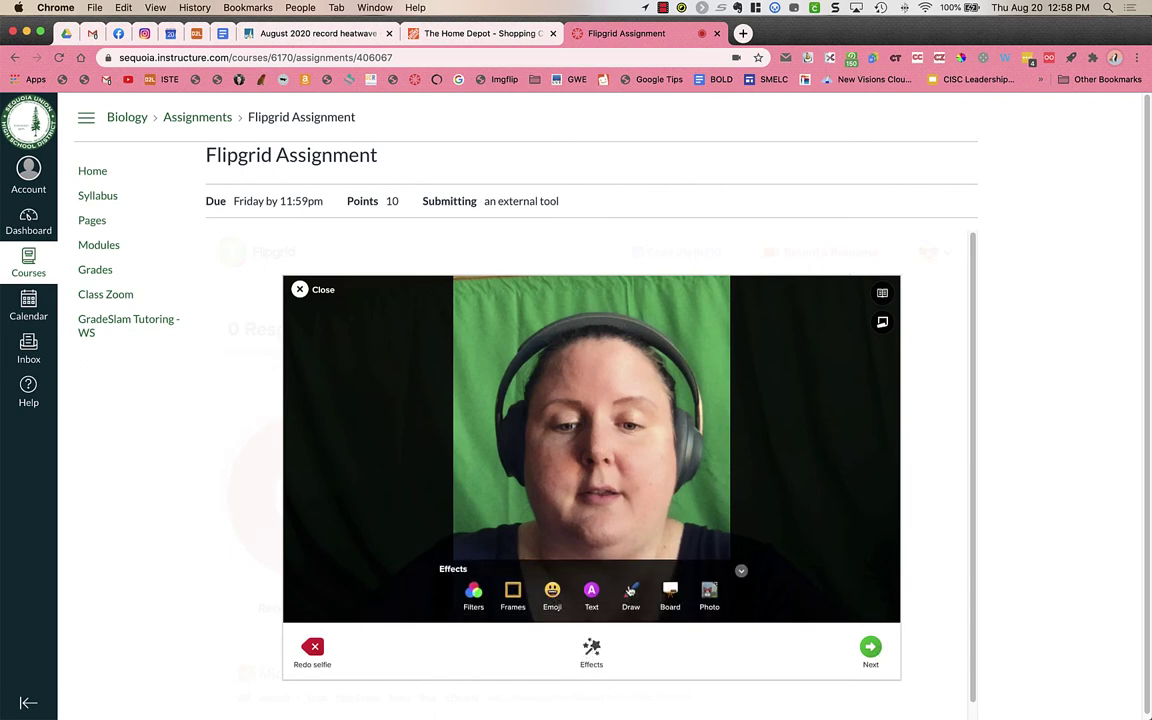
click(476, 591)
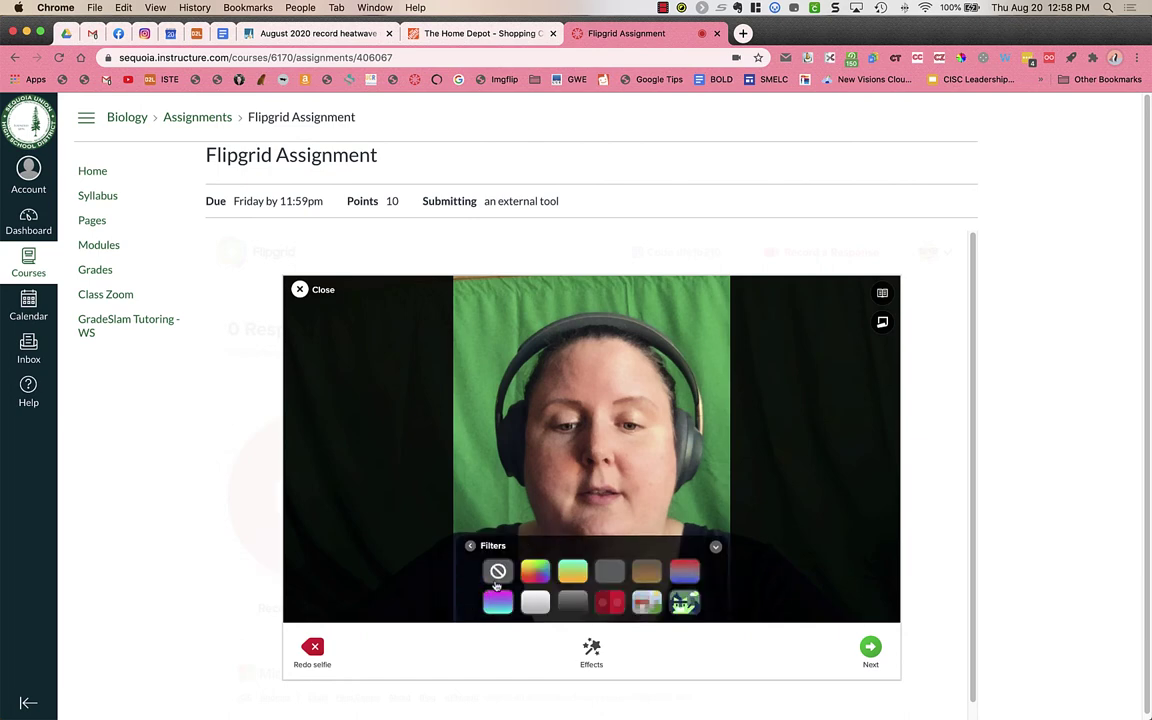
click(609, 571)
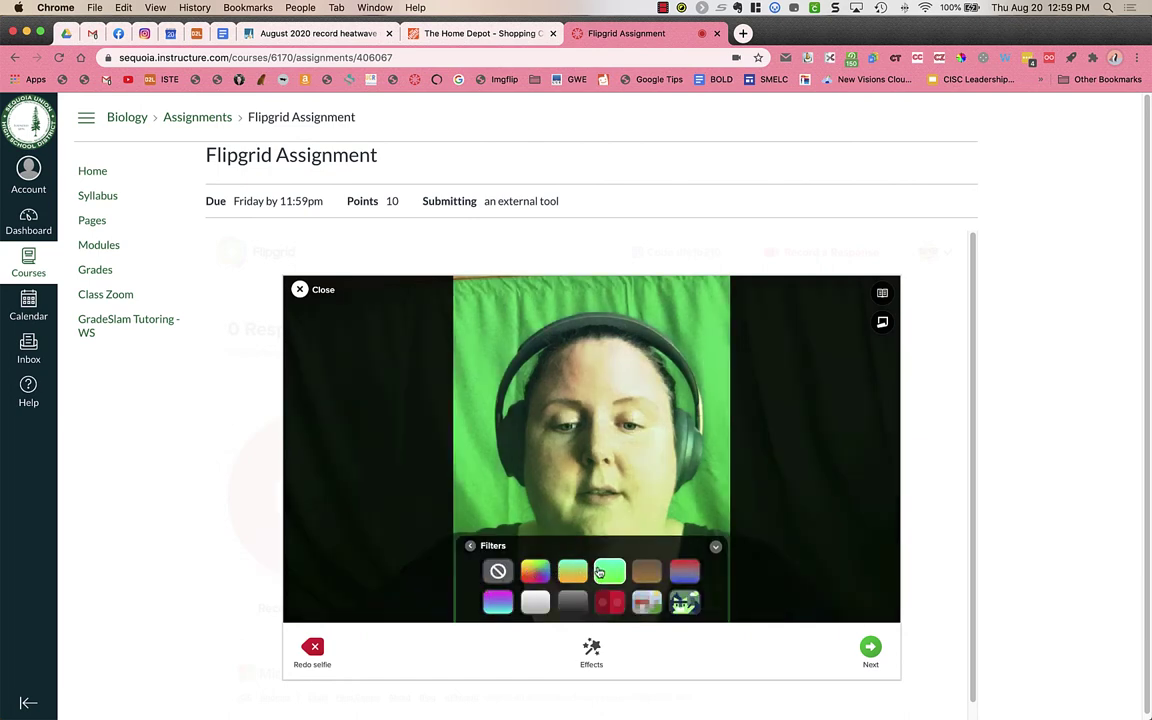
click(658, 573)
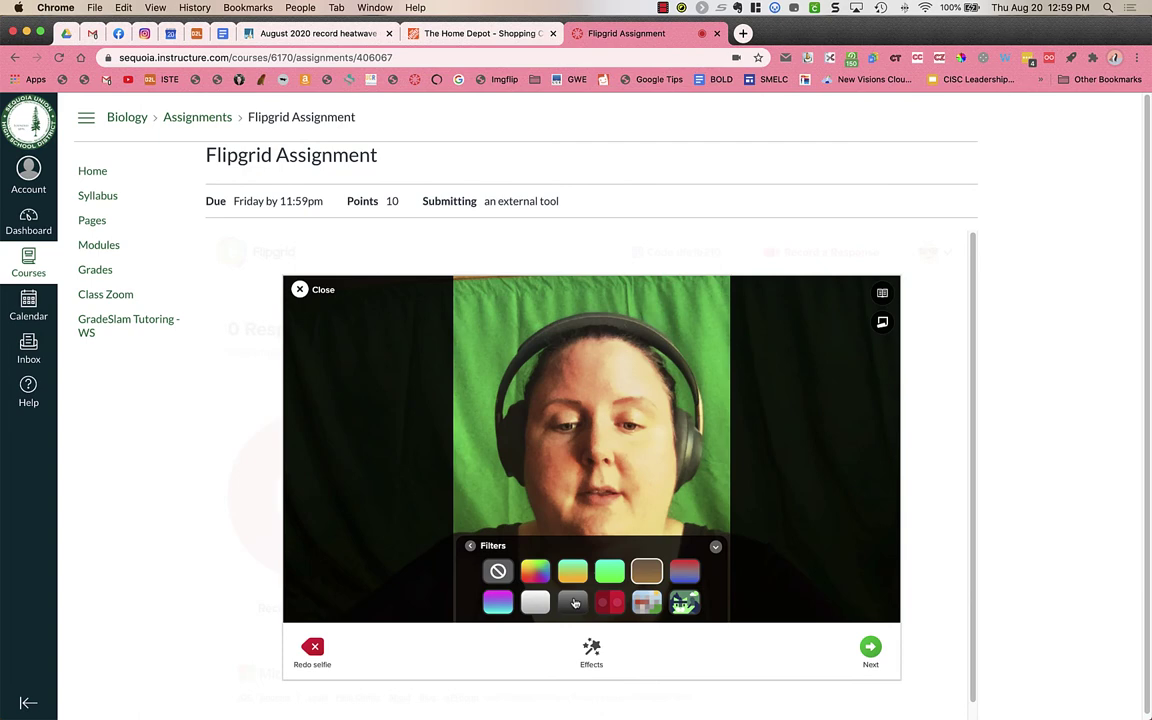
click(535, 603)
click(684, 602)
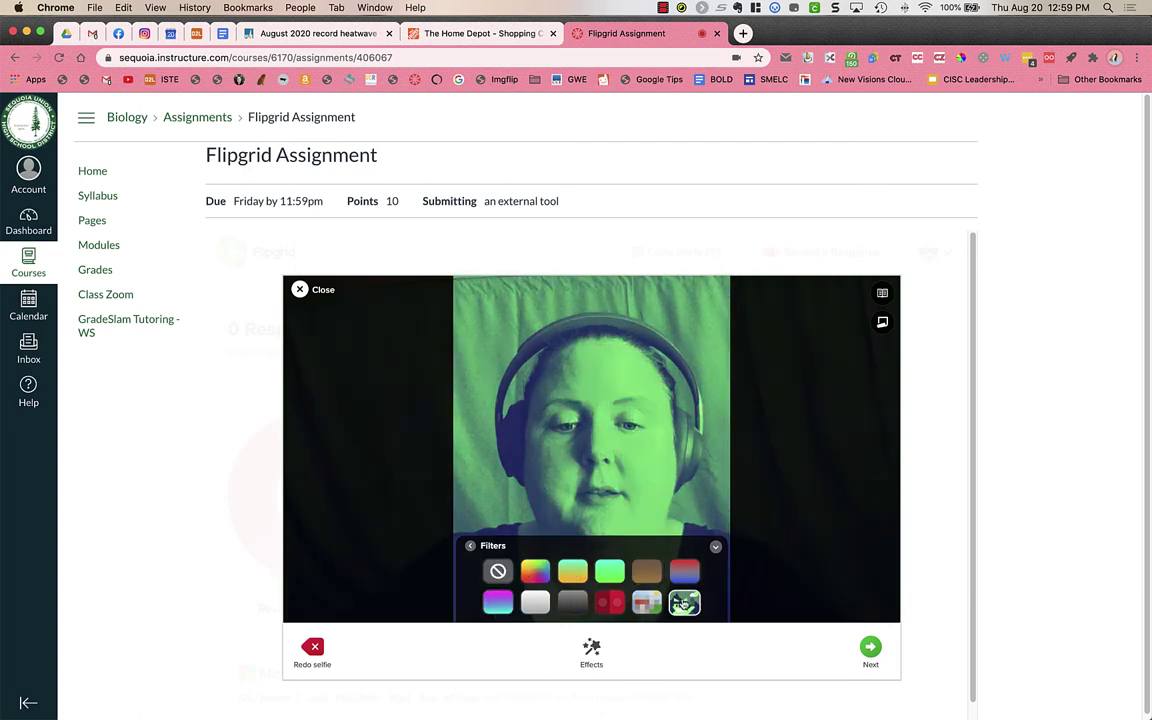
click(647, 606)
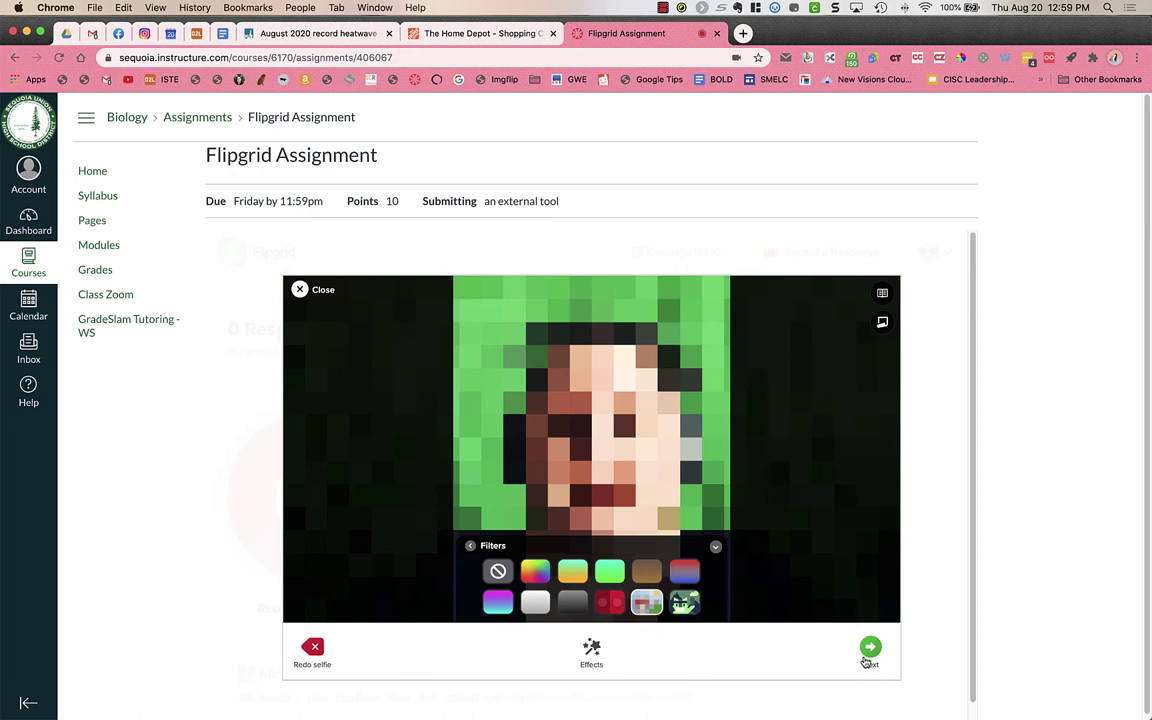
- Submit the video with the prefilled display name, leaving link and title empty, and complete the submission
click(871, 653)
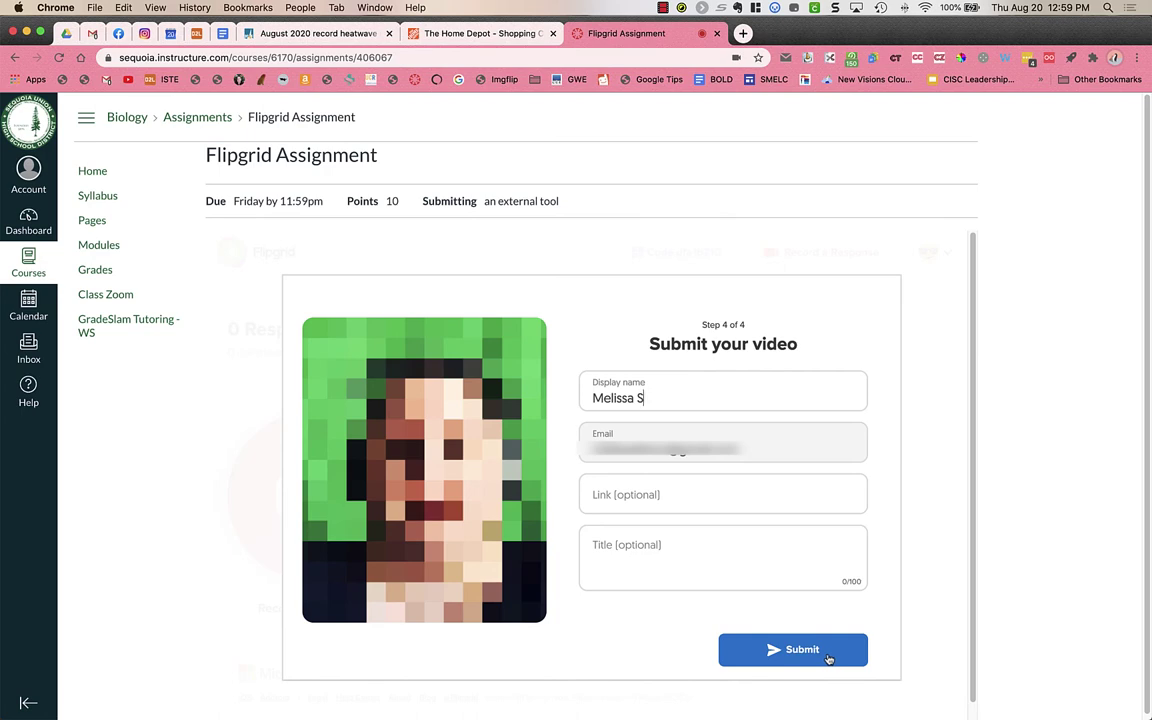
click(828, 659)
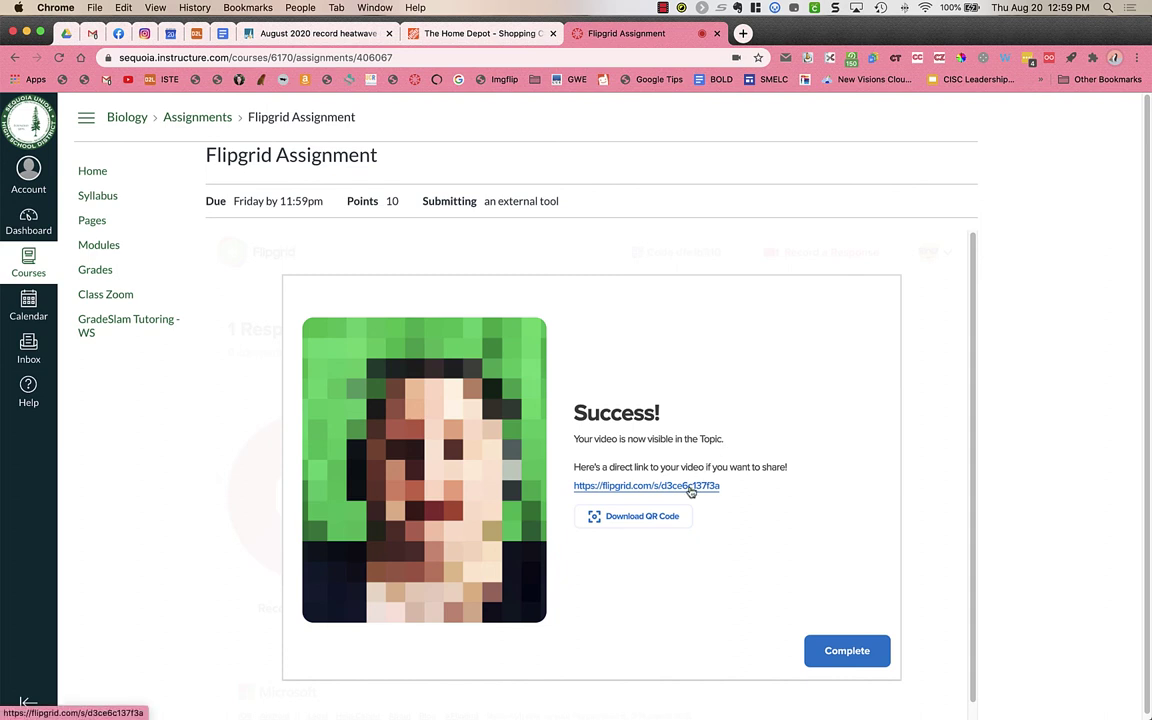
click(830, 652)
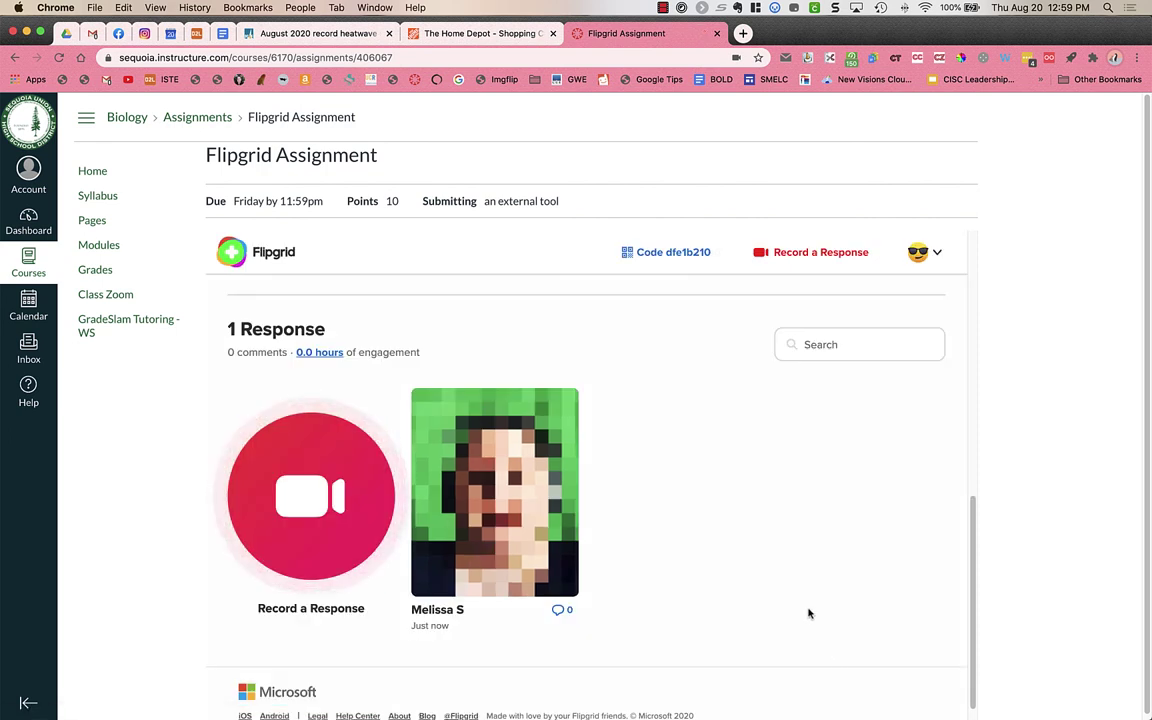
- Open the submitted response from the topic's responses, play its first two seconds and pause it
scroll(808, 600, up, 1)
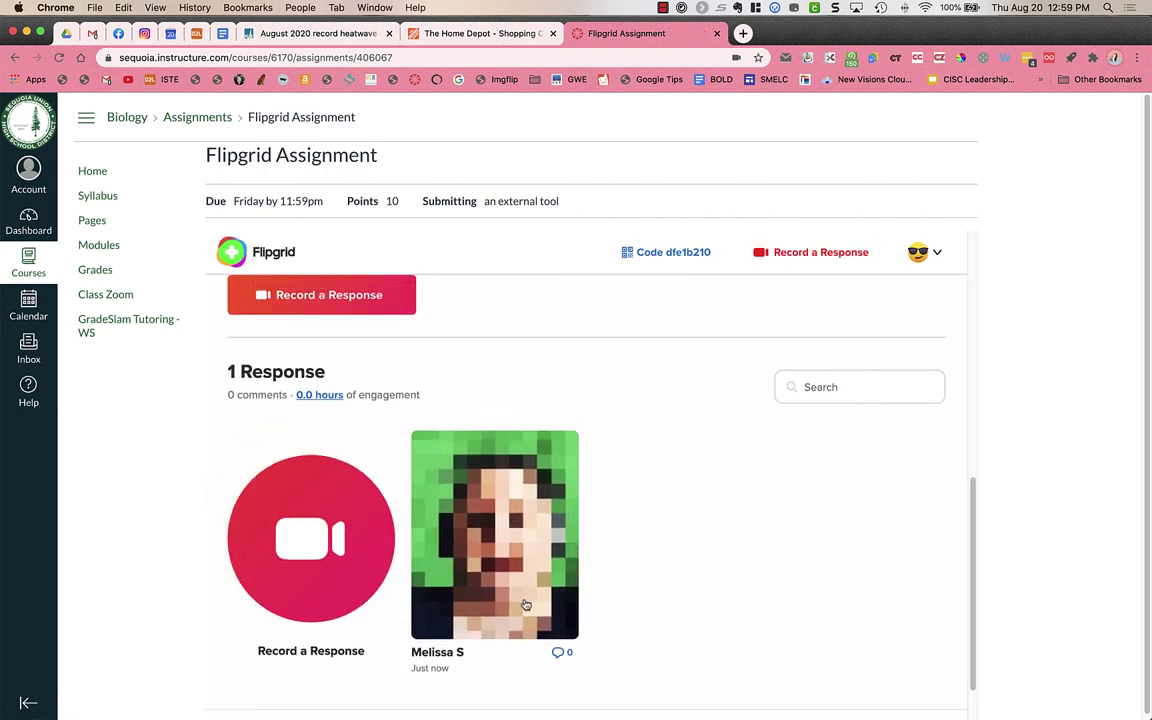
scroll(528, 590, up, 4)
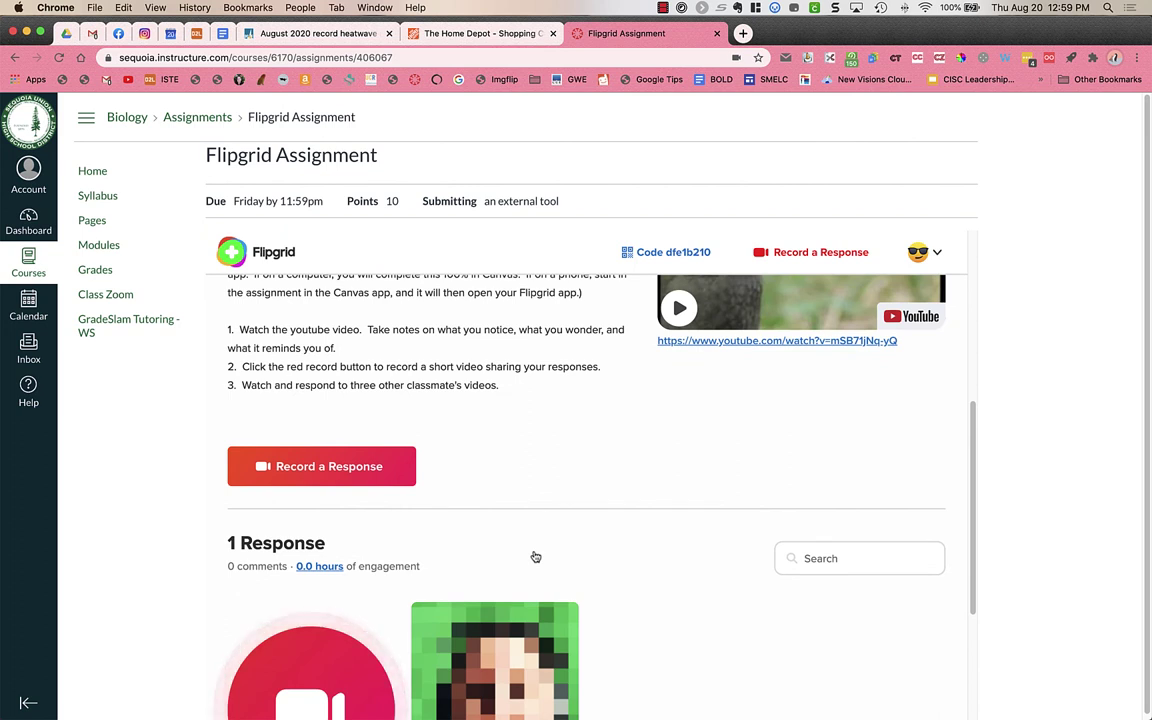
scroll(535, 556, down, 3)
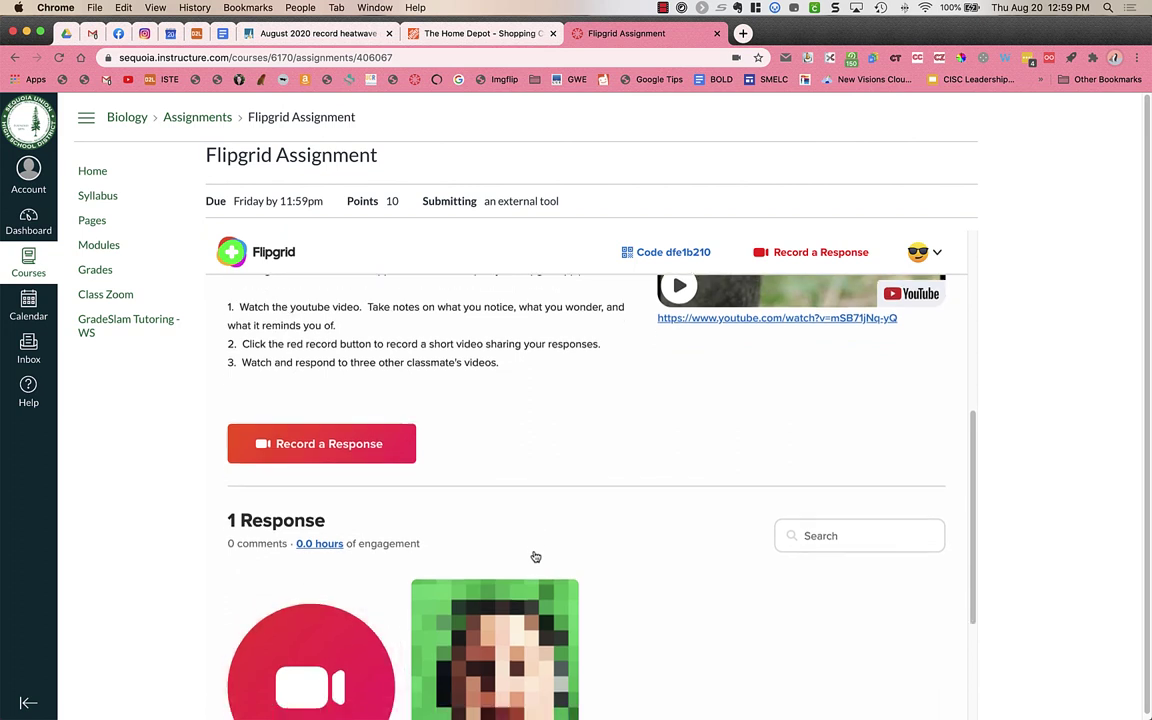
scroll(787, 545, down, 2)
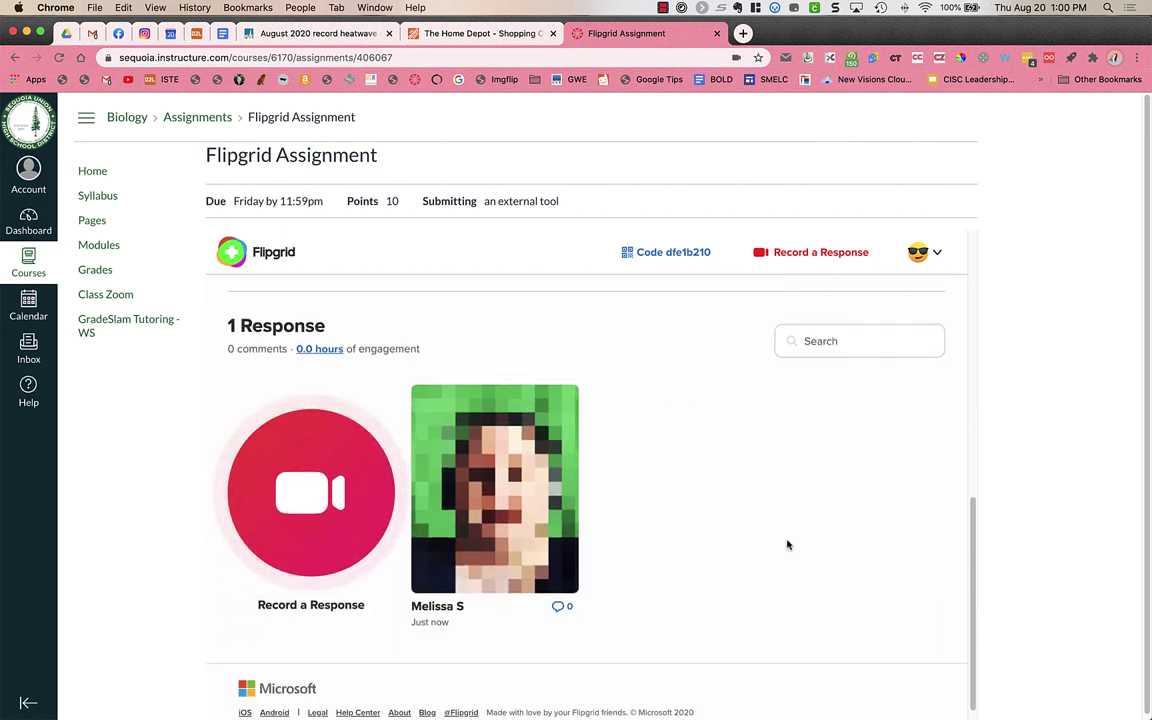
scroll(508, 445, up, 2)
scroll(508, 445, down, 2)
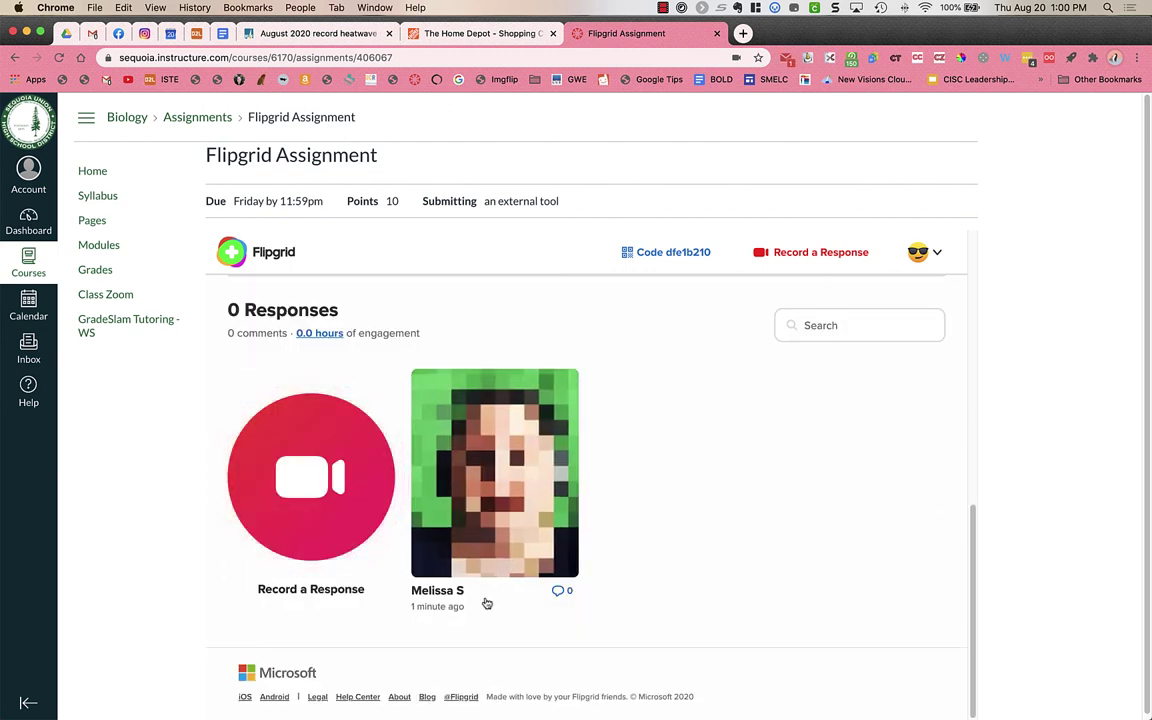
click(441, 476)
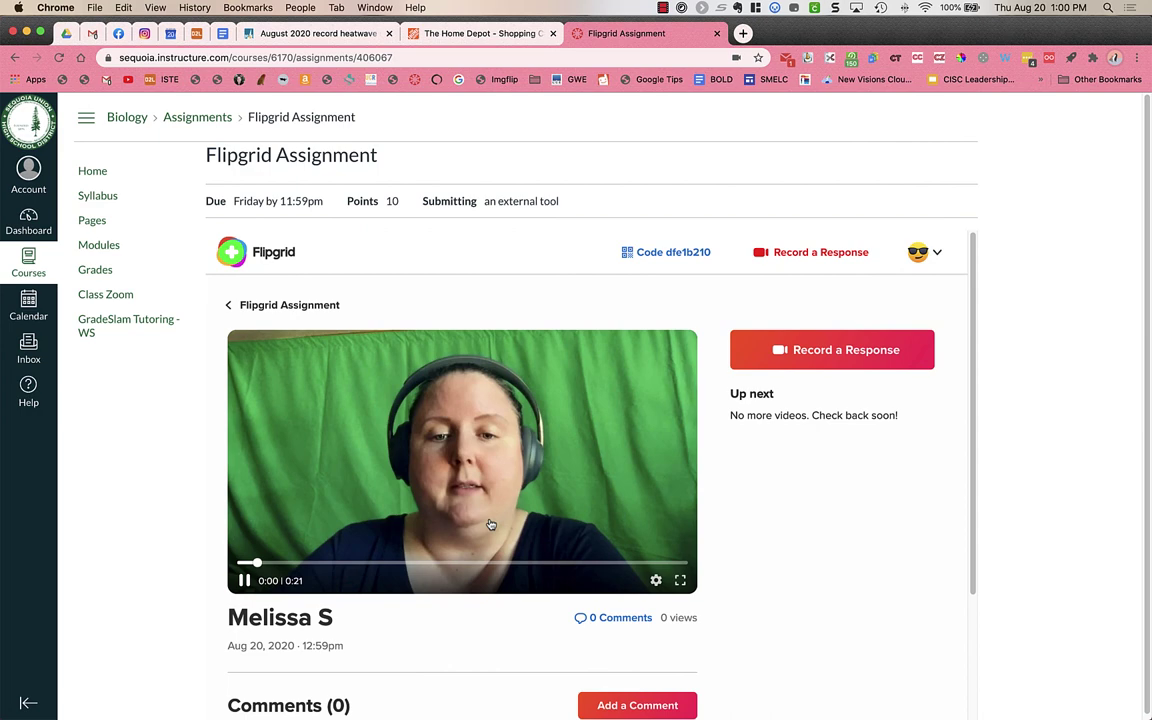
click(244, 580)
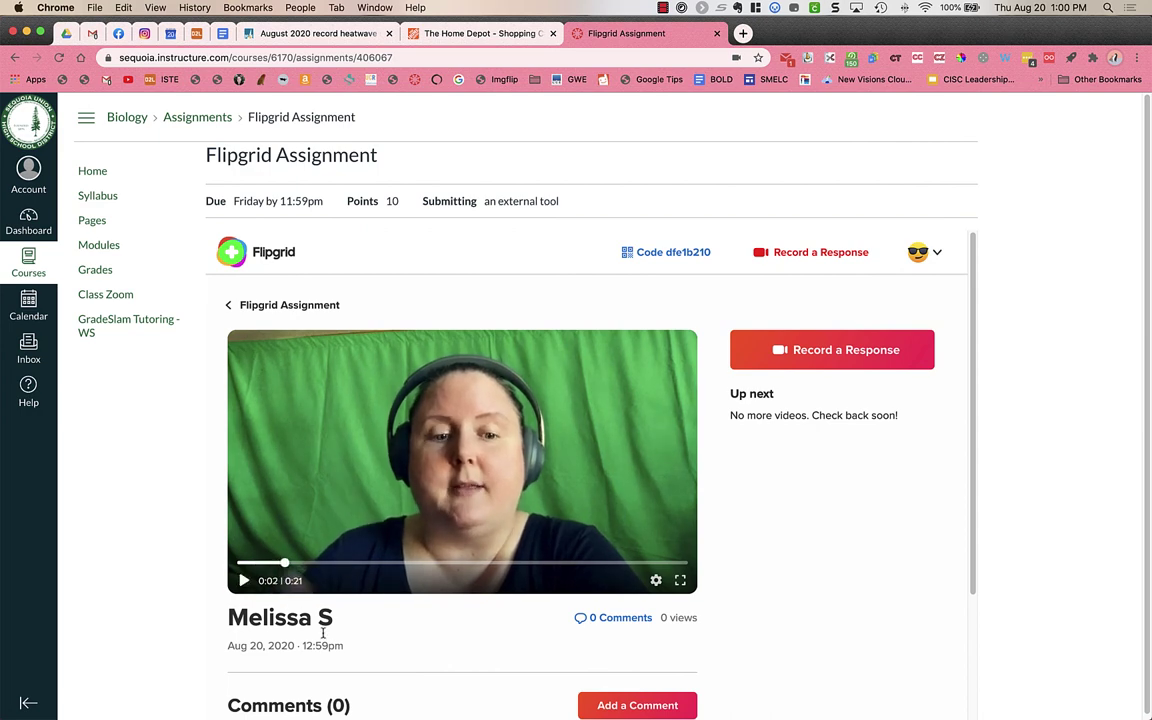
- Start adding a video comment to the response and dismiss the recorder's introductory message
scroll(322, 632, down, 2)
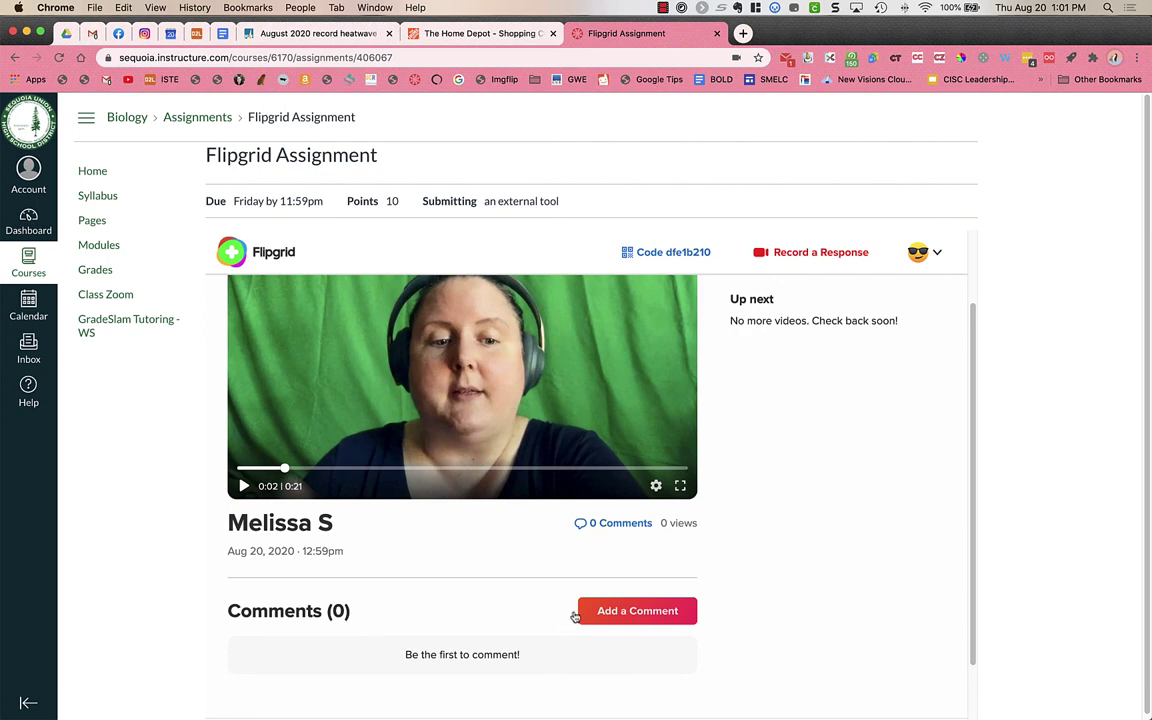
click(637, 611)
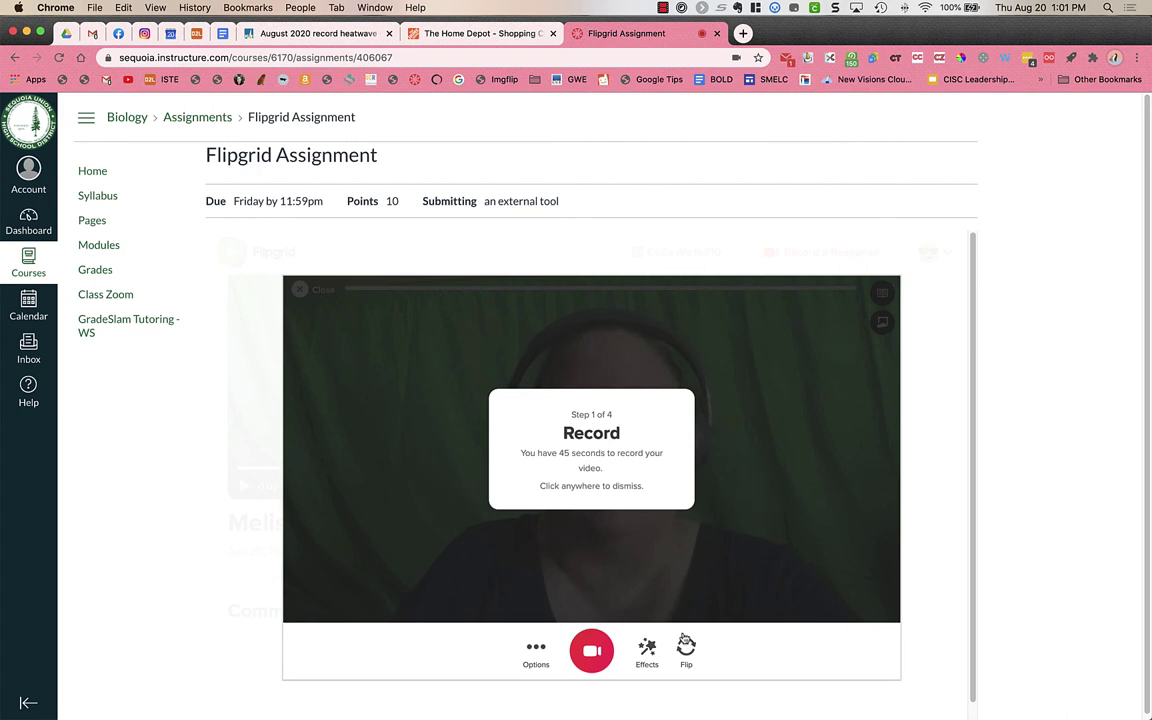
click(381, 454)
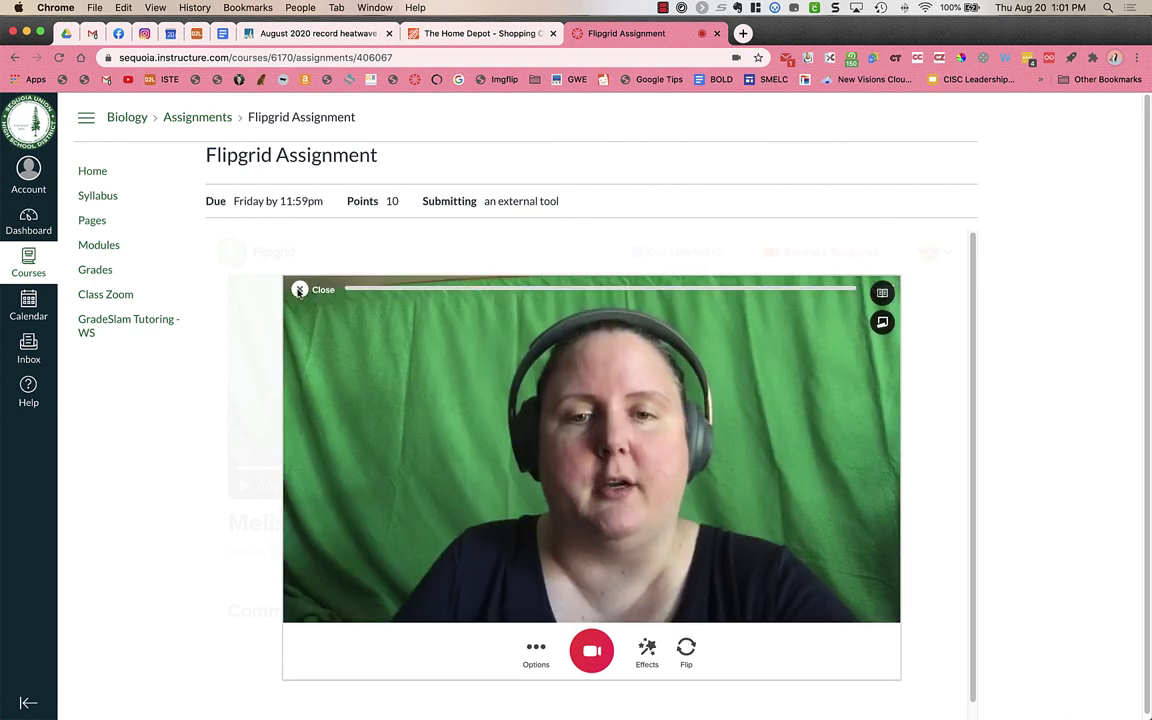